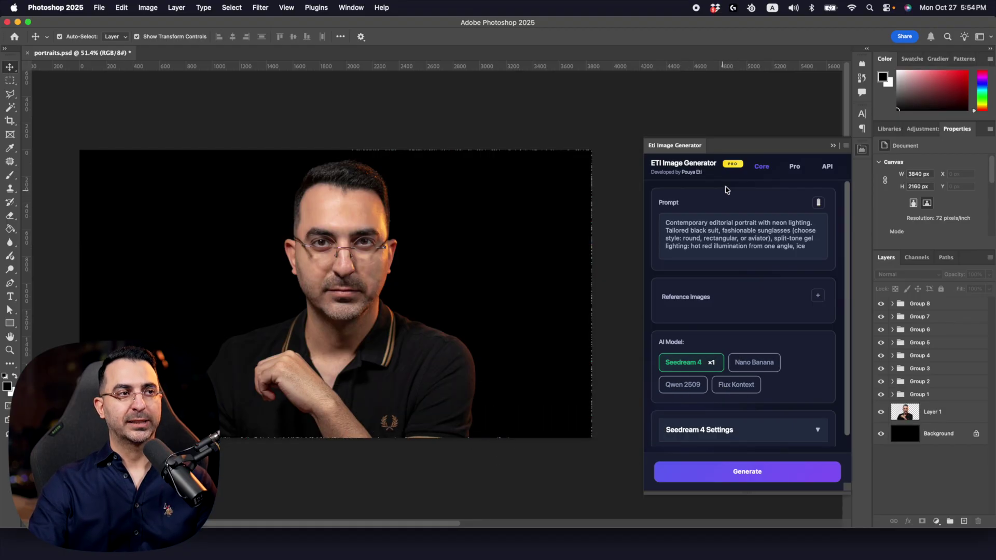
Scroll down the ETI Image Generator panel holding the neon editorial prompt and Seedream 4.
{"action": "scroll", "coordinate": [773, 409], "scroll_direction": "down", "scroll_amount": 1}
{"action": "left_click", "coordinate": [755, 415]}
{"action": "scroll", "coordinate": [756, 415], "scroll_direction": "down", "scroll_amount": 3}
{"action": "left_click", "coordinate": [783, 351]}
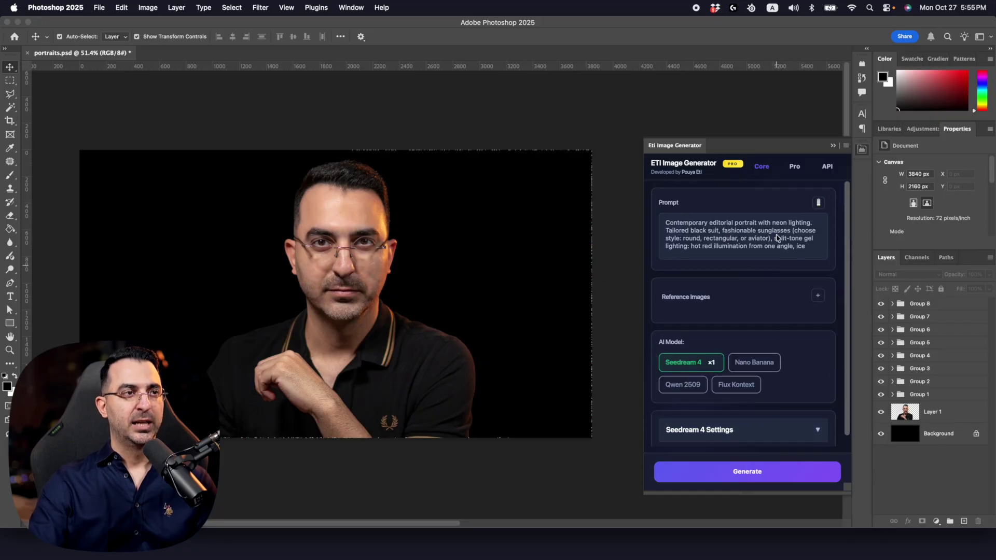
{"action": "left_click", "coordinate": [794, 166]}
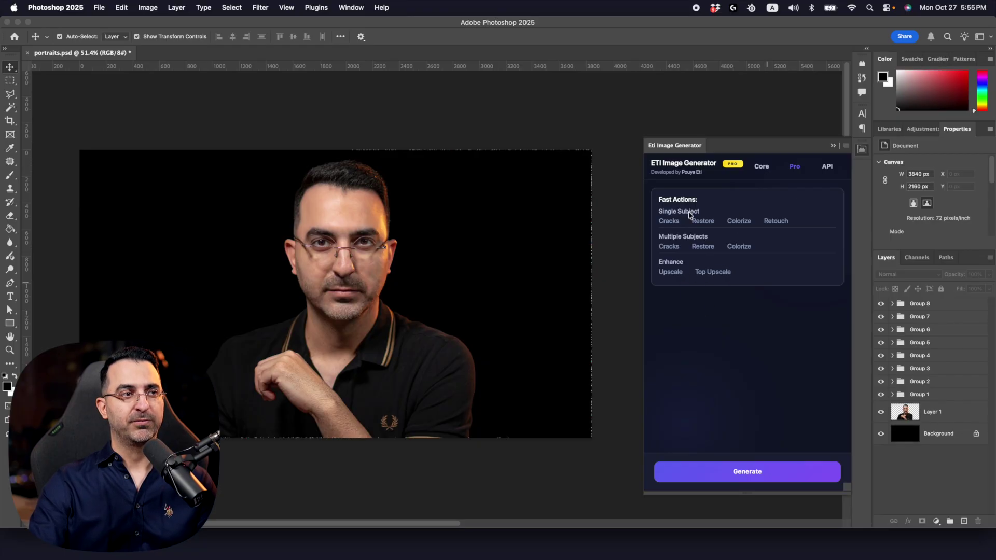
{"action": "left_click", "coordinate": [761, 171]}
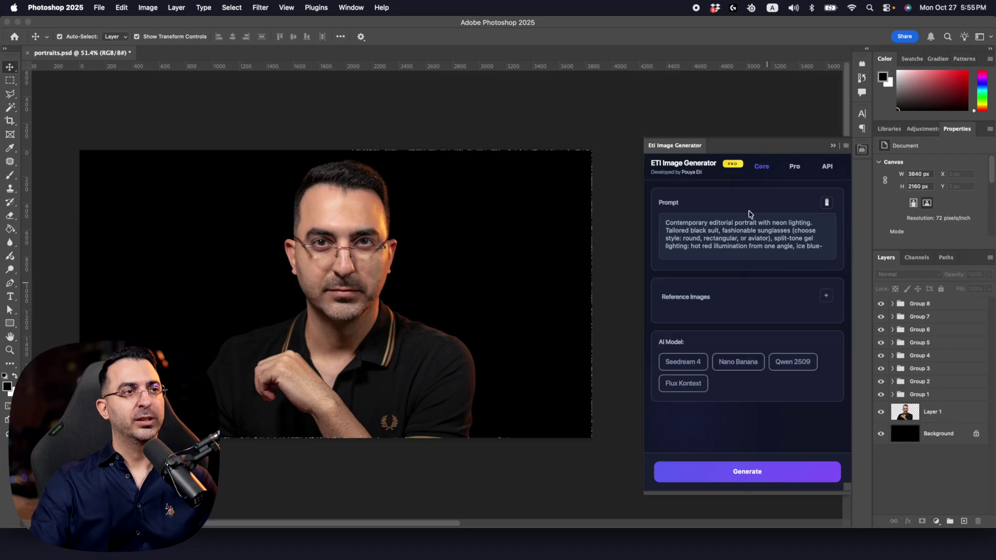
{"action": "left_click", "coordinate": [693, 363]}
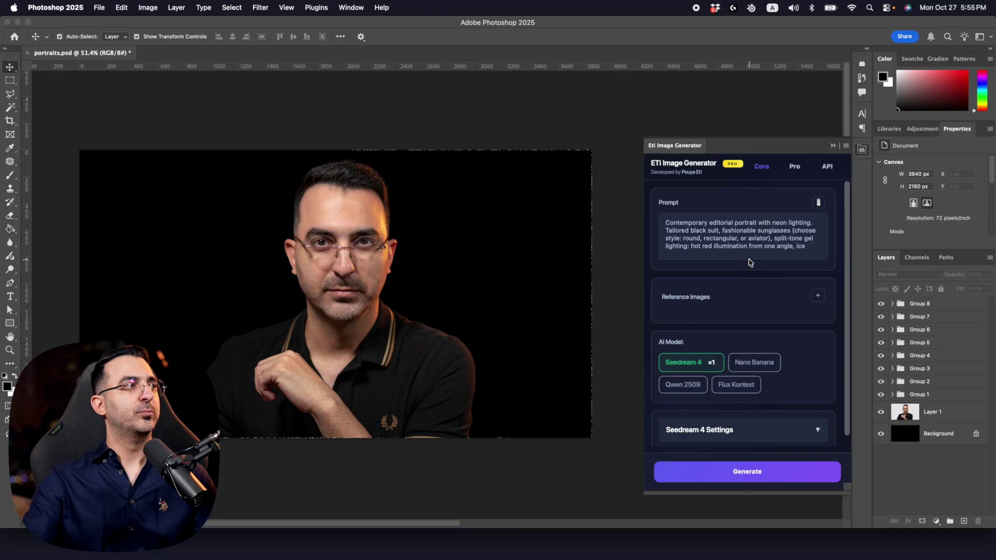
{"action": "key", "text": "ctrl+Right"}
Enlarge the Claude chat page and reread the original request for several AI image prompts.
{"action": "left_click", "coordinate": [513, 269]}
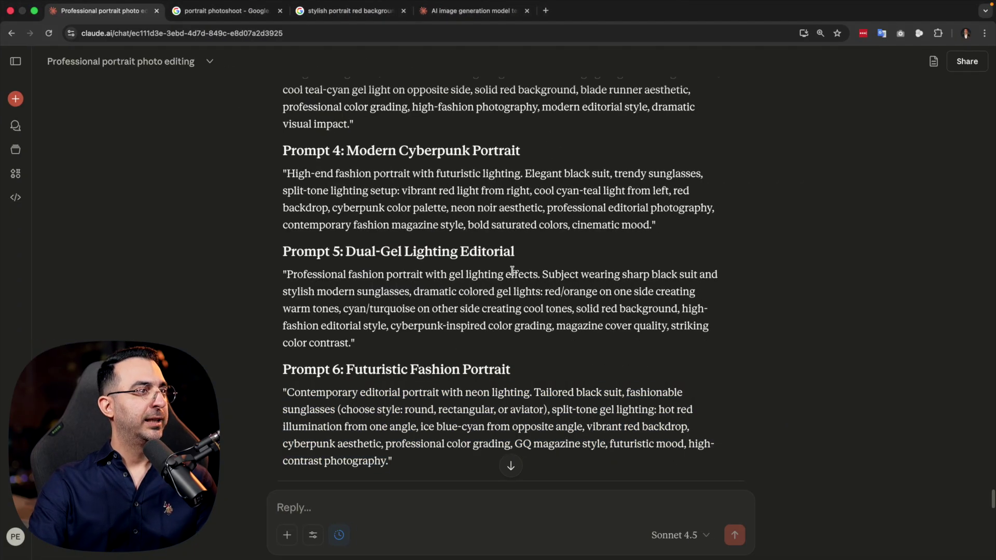
{"action": "scroll", "coordinate": [514, 269], "scroll_direction": "up", "scroll_amount": 20}
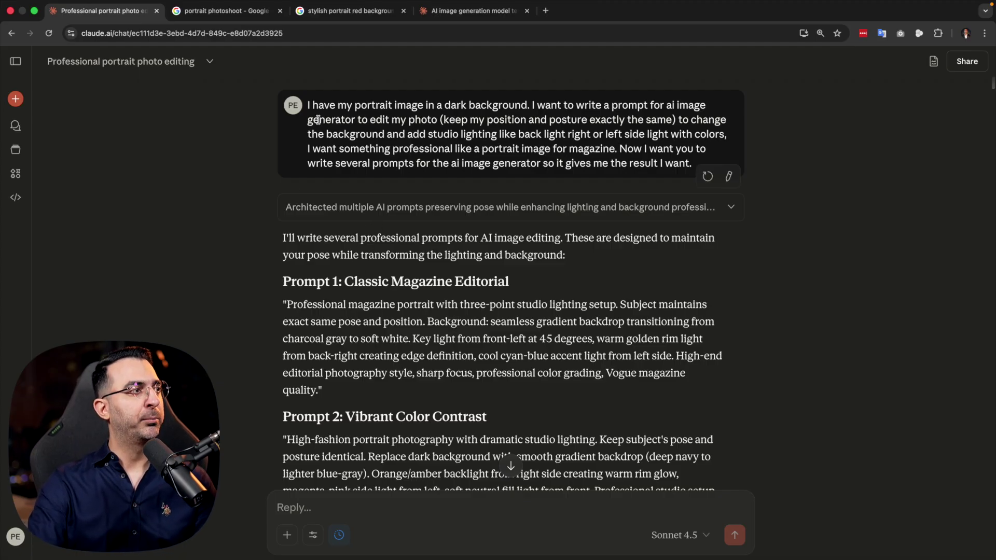
{"action": "key", "text": "super+equal"}
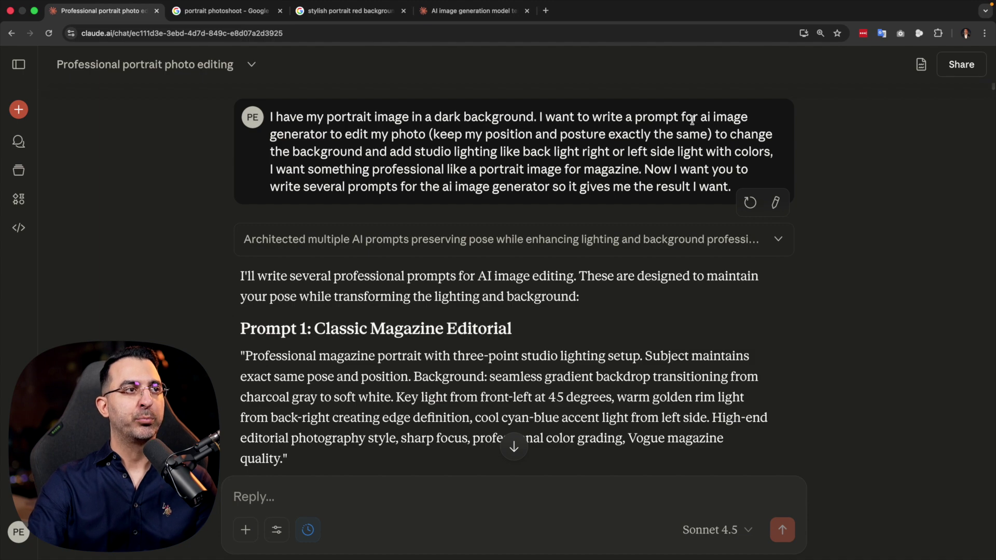
{"action": "left_click_drag", "start_coordinate": [698, 117], "coordinate": [742, 115]}
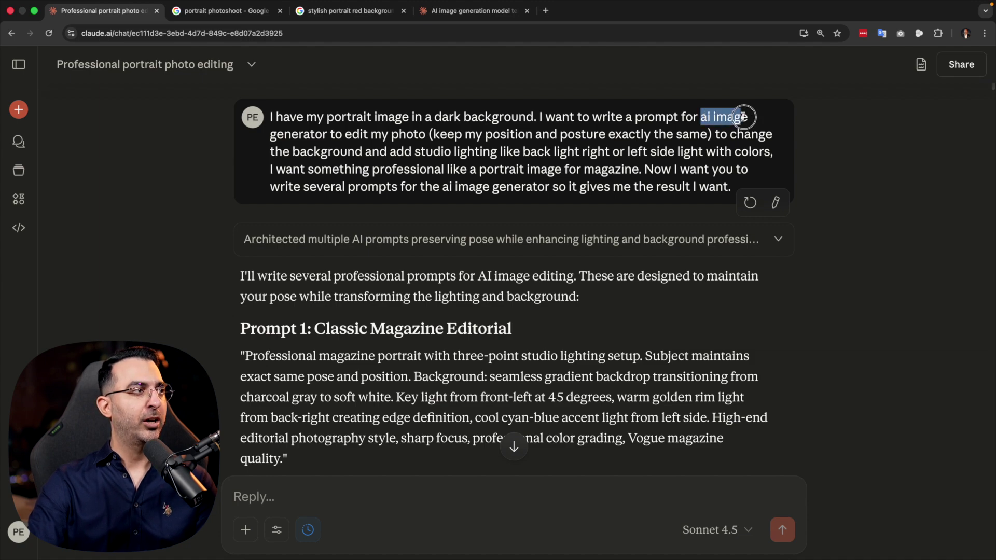
{"action": "left_click", "coordinate": [344, 136]}
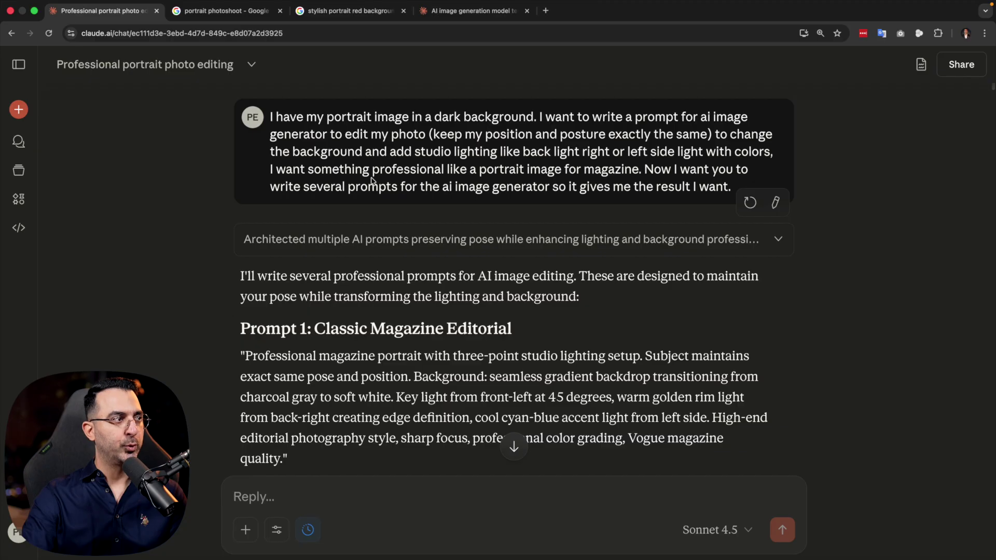
{"action": "left_click_drag", "start_coordinate": [303, 187], "coordinate": [410, 187]}
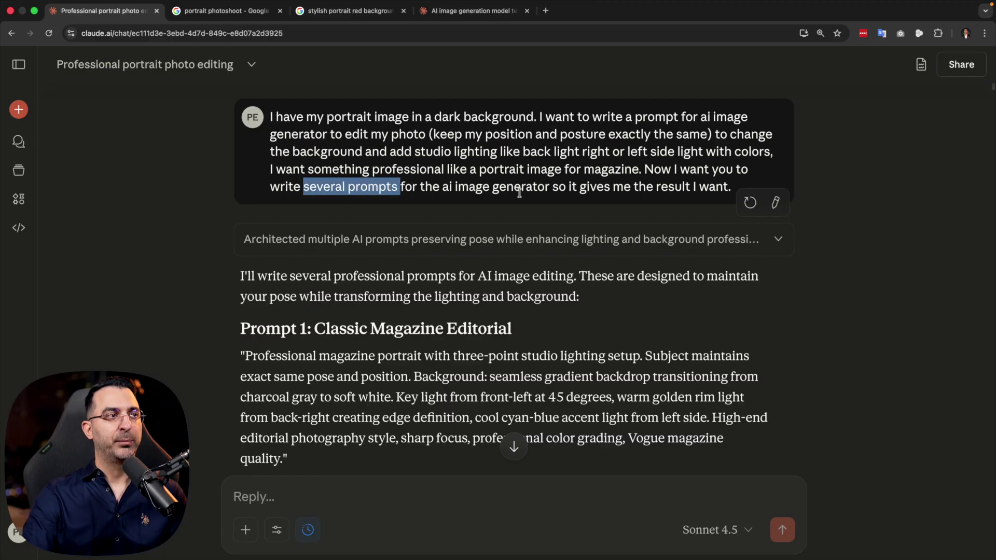
{"action": "left_click", "coordinate": [651, 202]}
Copy the full Prompt 1: Classic Magazine Editorial text and return to Photoshop.
{"action": "scroll", "coordinate": [585, 194], "scroll_direction": "down", "scroll_amount": 1}
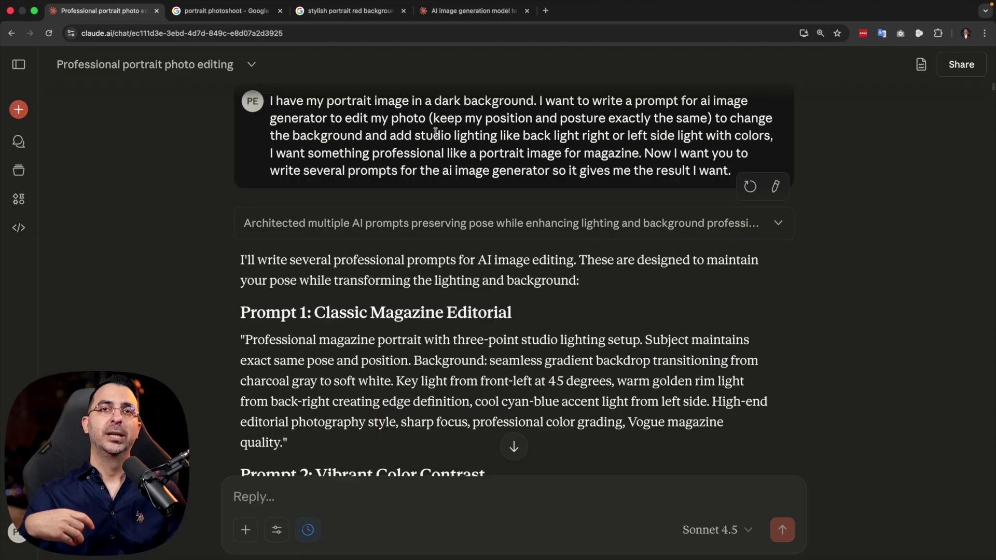
{"action": "scroll", "coordinate": [474, 242], "scroll_direction": "down", "scroll_amount": 5}
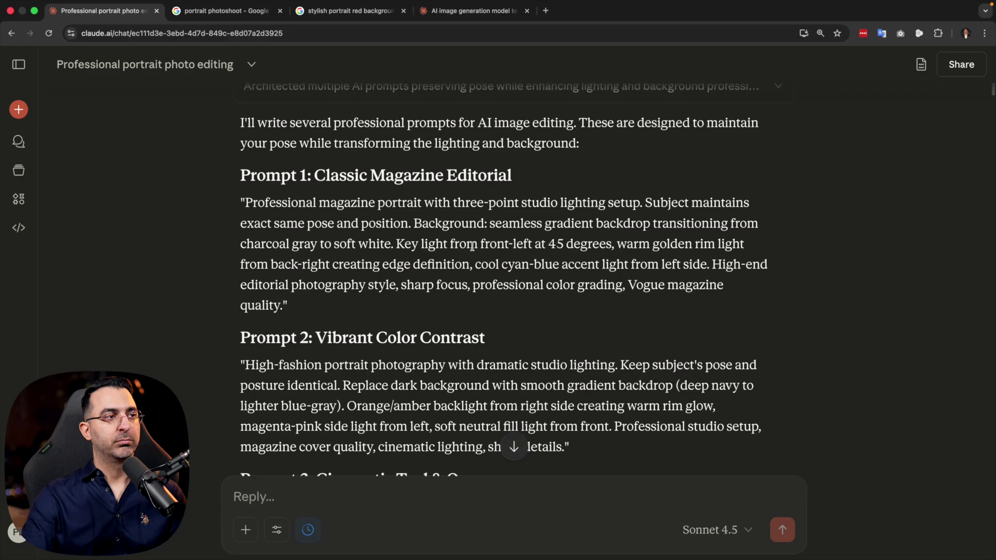
{"action": "scroll", "coordinate": [474, 244], "scroll_direction": "down", "scroll_amount": 1}
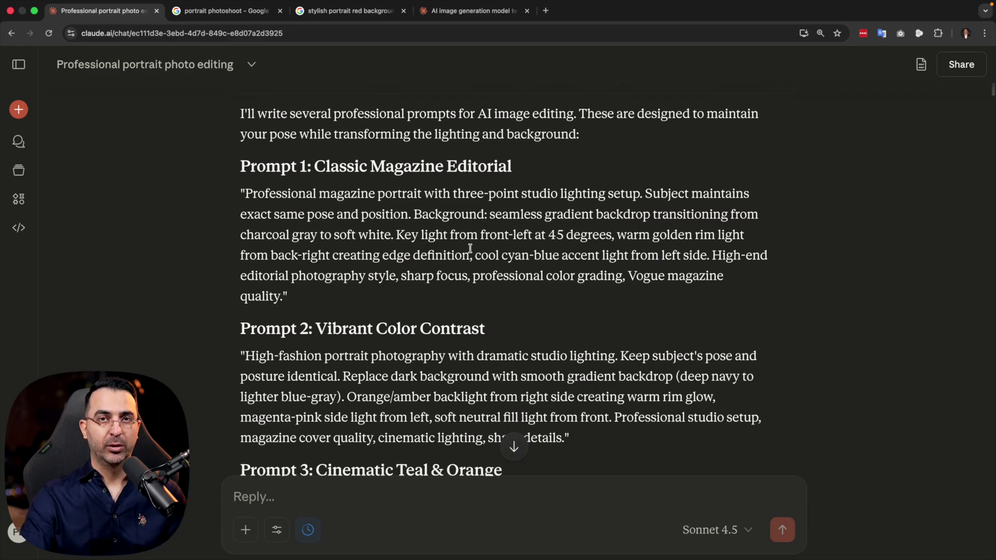
{"action": "scroll", "coordinate": [332, 230], "scroll_direction": "down", "scroll_amount": 1}
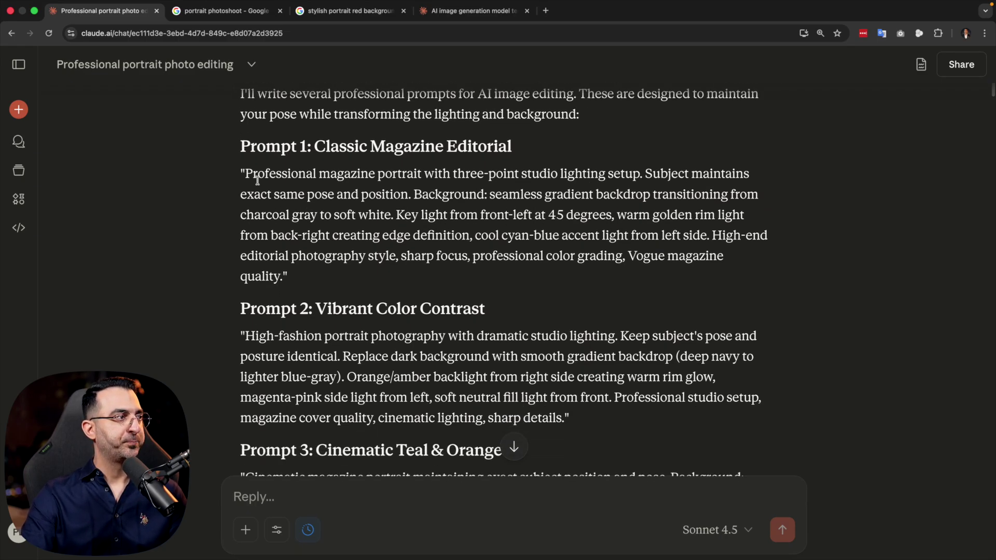
{"action": "left_click_drag", "start_coordinate": [246, 172], "coordinate": [293, 261]}
{"action": "right_click", "coordinate": [306, 230]}
{"action": "left_click", "coordinate": [337, 259]}
{"action": "left_click", "coordinate": [485, 228]}
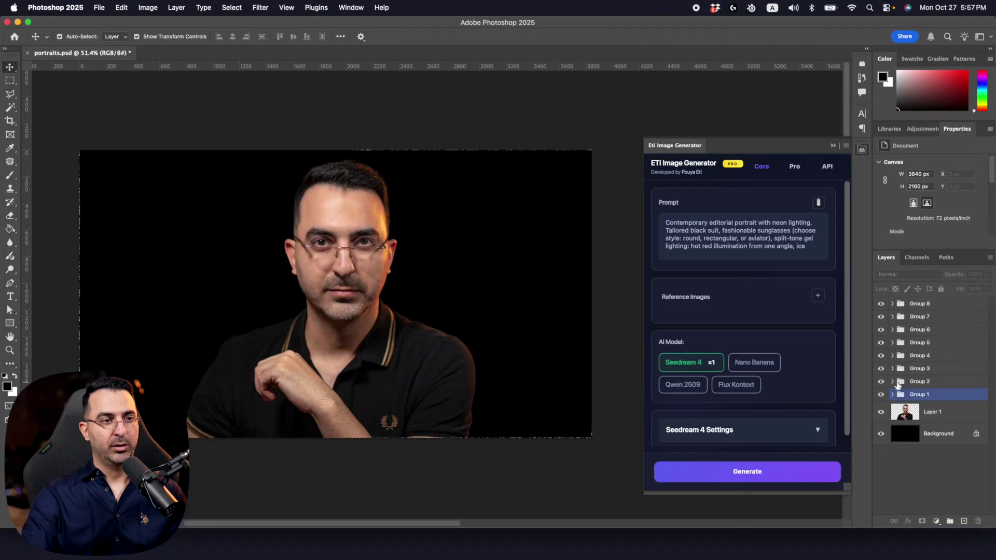
{"action": "left_click", "coordinate": [903, 369]}
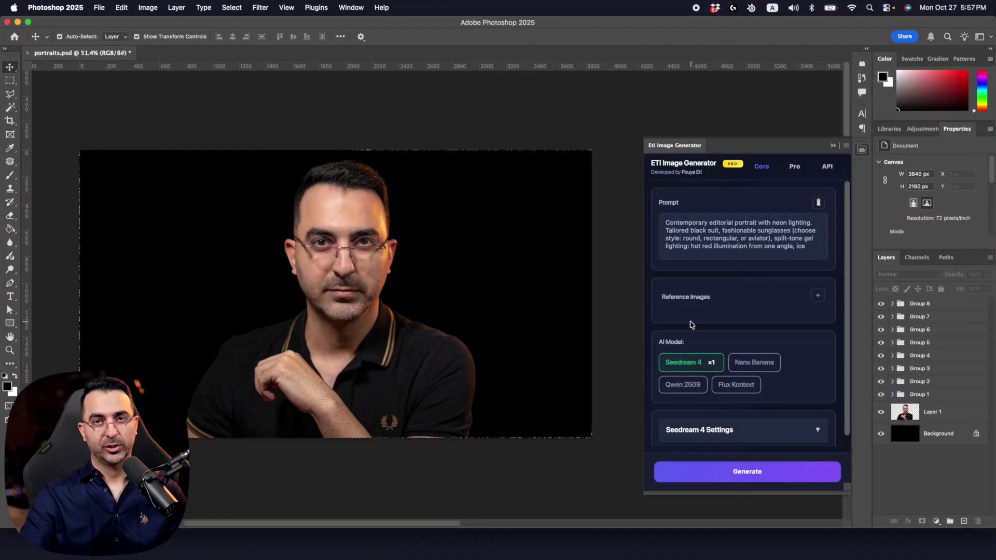
Make Group 3 the active item in the Layers panel.
{"action": "left_click", "coordinate": [304, 247]}
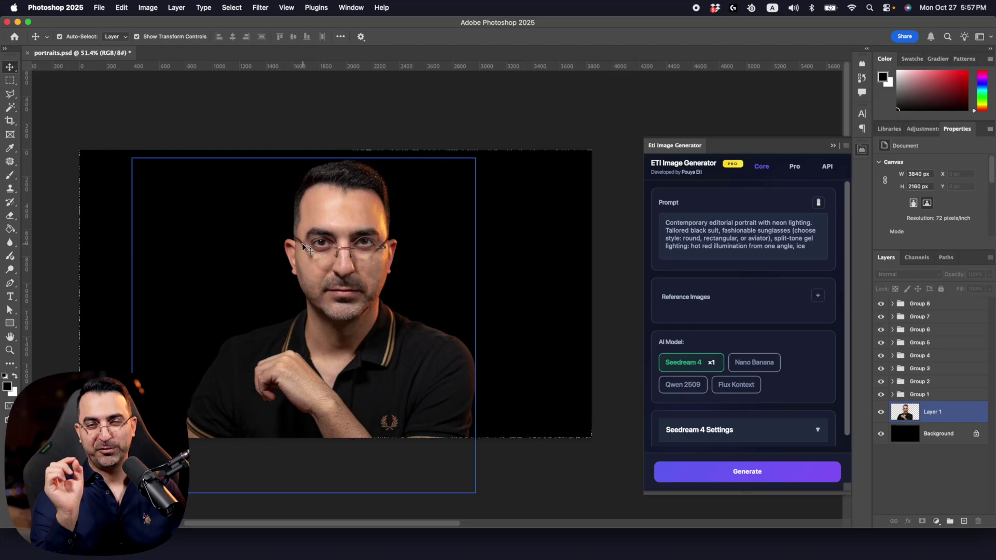
{"action": "left_click", "coordinate": [617, 284]}
{"action": "left_click", "coordinate": [940, 305]}
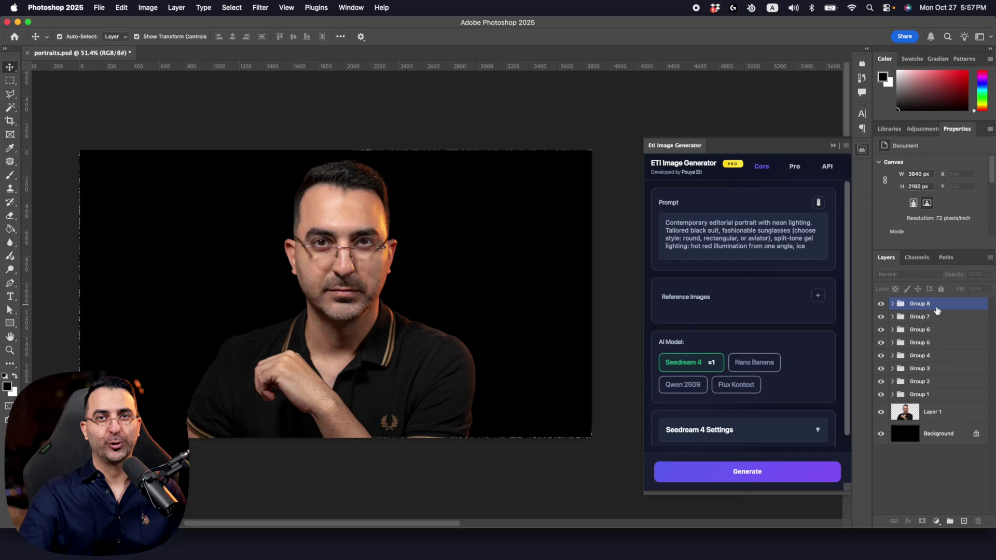
{"action": "left_click_drag", "start_coordinate": [937, 310], "coordinate": [858, 363]}
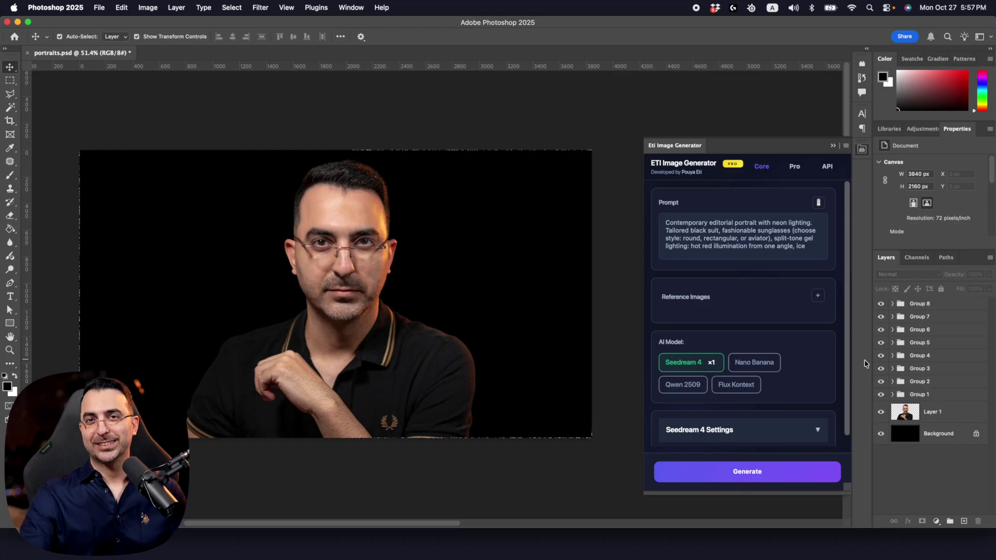
{"action": "left_click", "coordinate": [898, 369]}
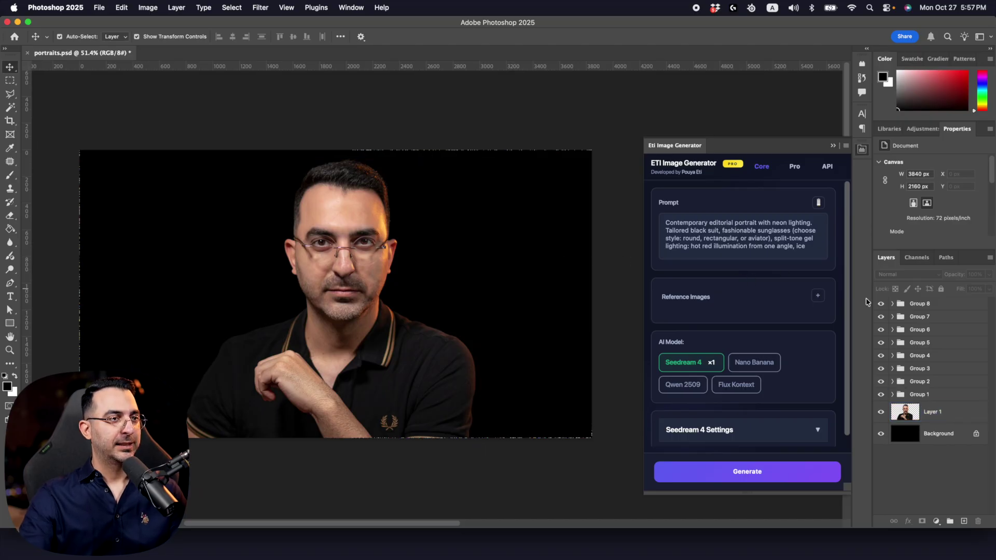
Draw a rectangular marquee over the entire canvas, dismissing the no-pixels-selected warning.
{"action": "left_click", "coordinate": [10, 80]}
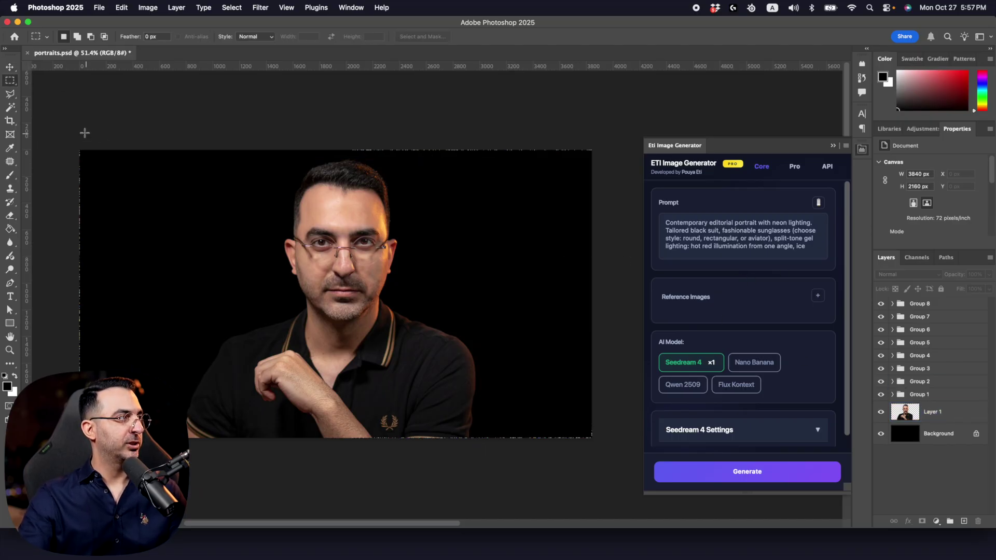
{"action": "left_click_drag", "start_coordinate": [117, 164], "coordinate": [558, 411]}
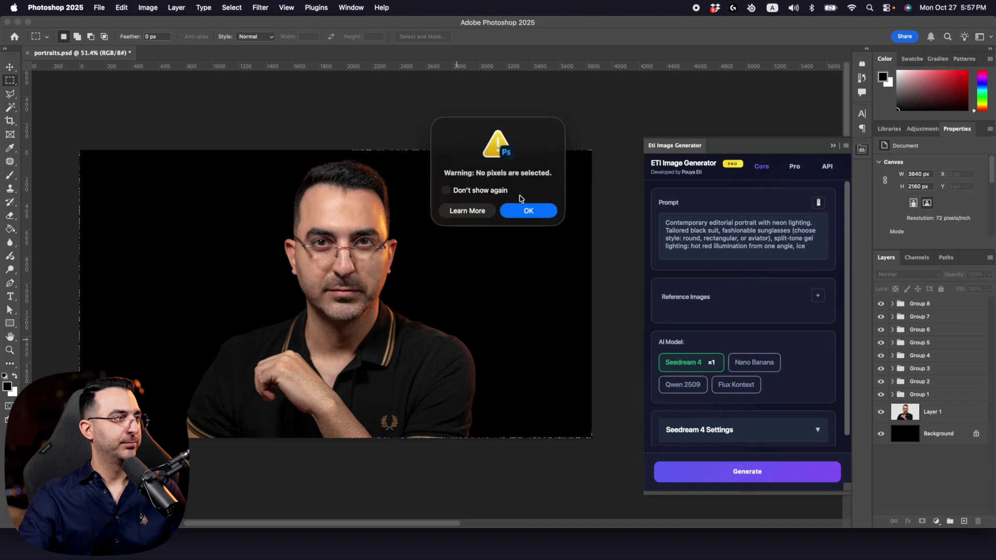
{"action": "left_click", "coordinate": [530, 211]}
{"action": "left_click_drag", "start_coordinate": [78, 133], "coordinate": [682, 509]}
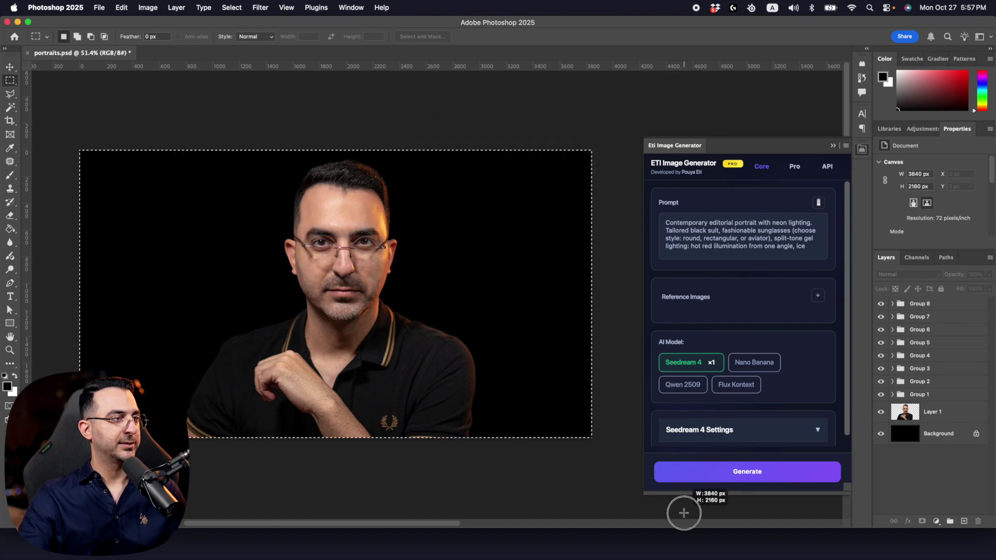
Paste Prompt 1 as the prompt and add Nano Banana, Qwen 2509 and Flux Kontext alongside Seedream 4.
{"action": "triple_click", "coordinate": [766, 229]}
{"action": "key", "text": "BackSpace"}
{"action": "key", "text": "super+v"}
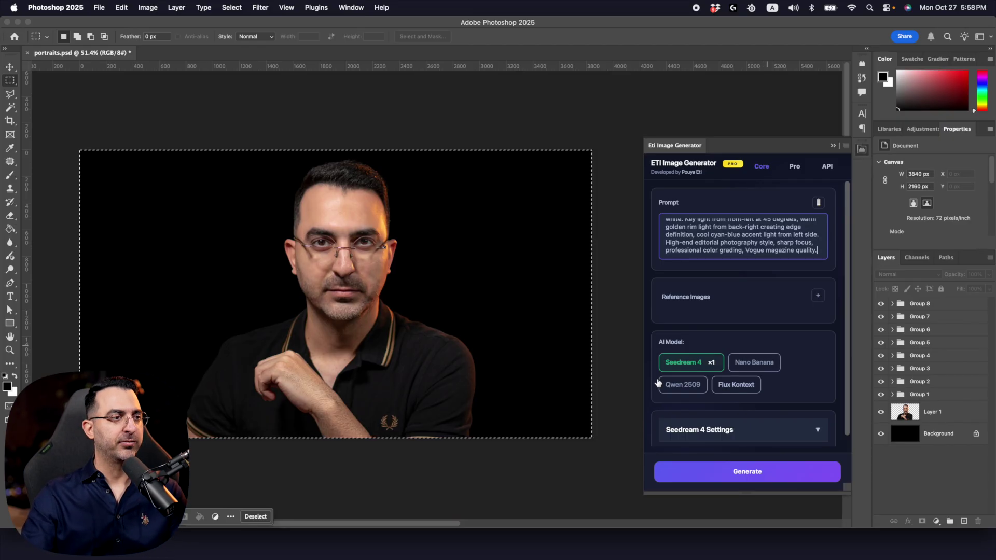
{"action": "left_click", "coordinate": [754, 362]}
{"action": "left_click", "coordinate": [736, 384]}
{"action": "left_click", "coordinate": [673, 392]}
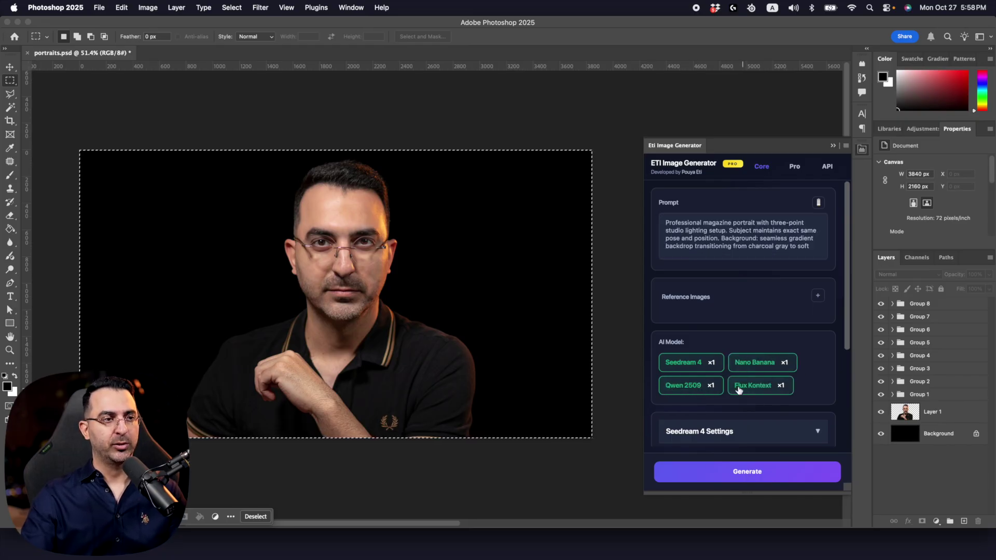
{"action": "left_click", "coordinate": [940, 419]}
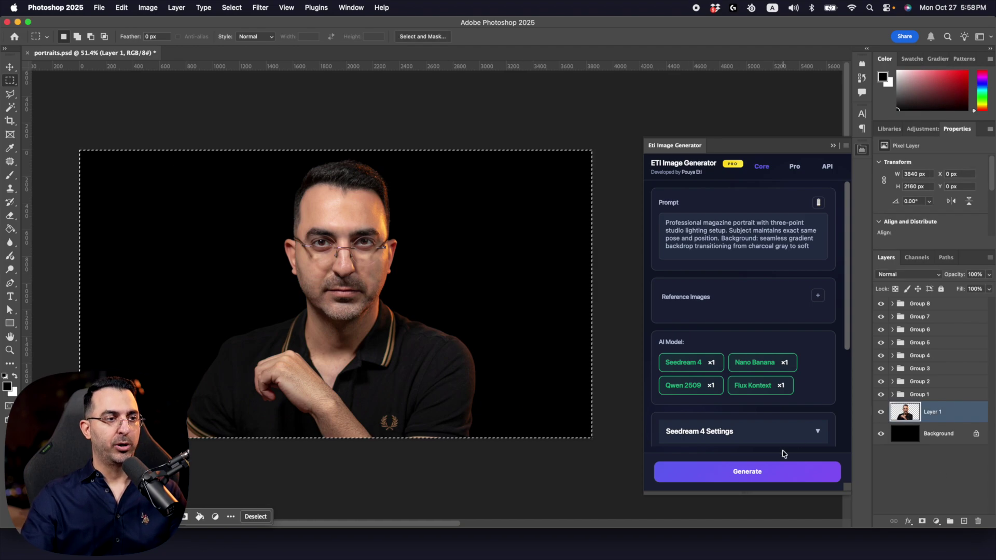
Generate with all four models and dismiss the success message once the result layers appear.
{"action": "left_click", "coordinate": [777, 476]}
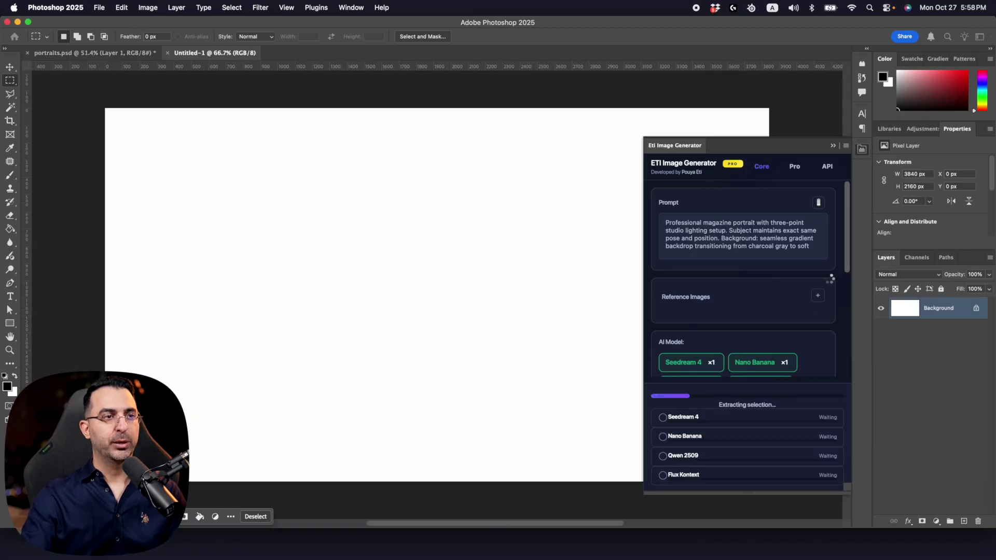
{"action": "scroll", "coordinate": [825, 290], "scroll_direction": "down", "scroll_amount": 2}
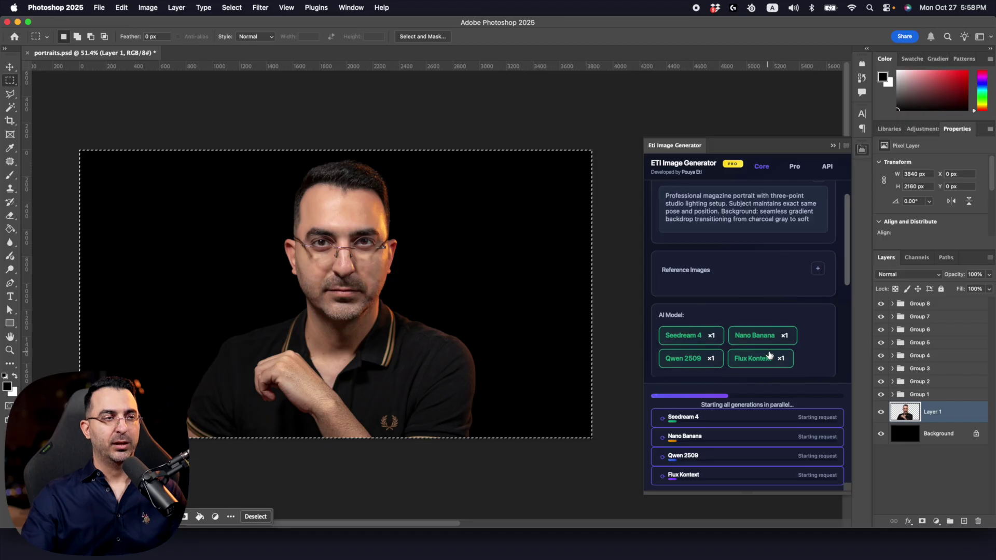
{"action": "scroll", "coordinate": [769, 356], "scroll_direction": "up", "scroll_amount": 1}
{"action": "scroll", "coordinate": [731, 353], "scroll_direction": "down", "scroll_amount": 1}
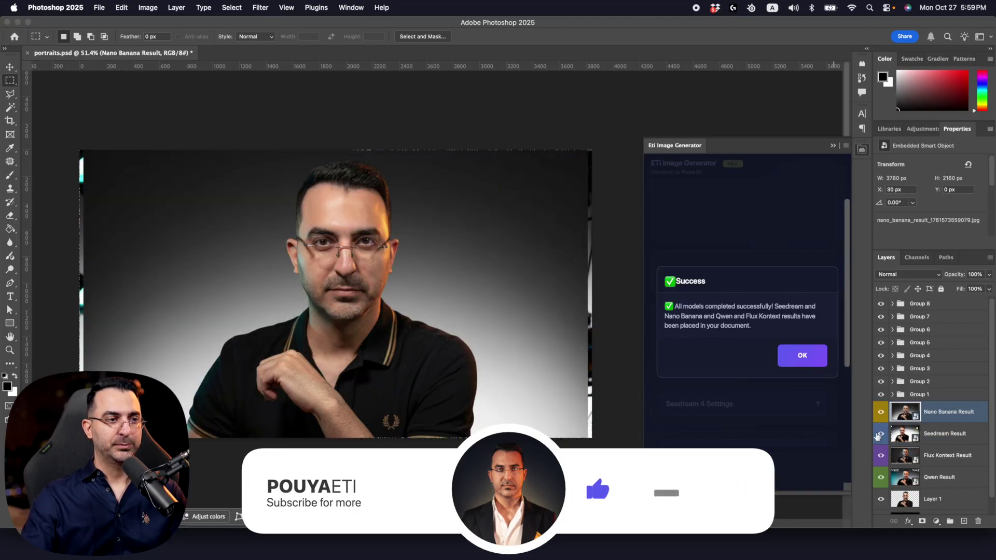
{"action": "left_click", "coordinate": [802, 355]}
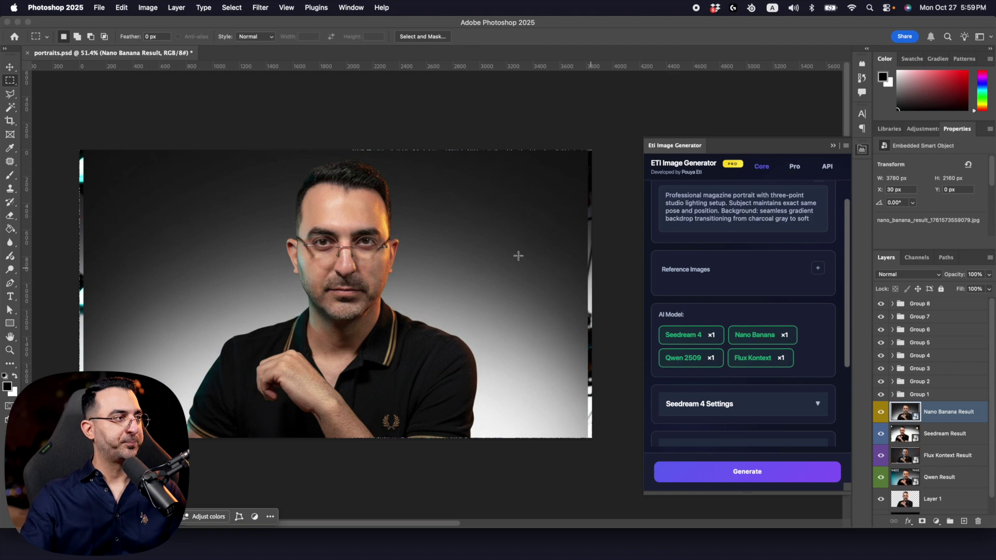
Hide the Qwen, Flux Kontext and Seedream results and compare Nano Banana against the original.
{"action": "scroll", "coordinate": [904, 417], "scroll_direction": "down", "scroll_amount": 1}
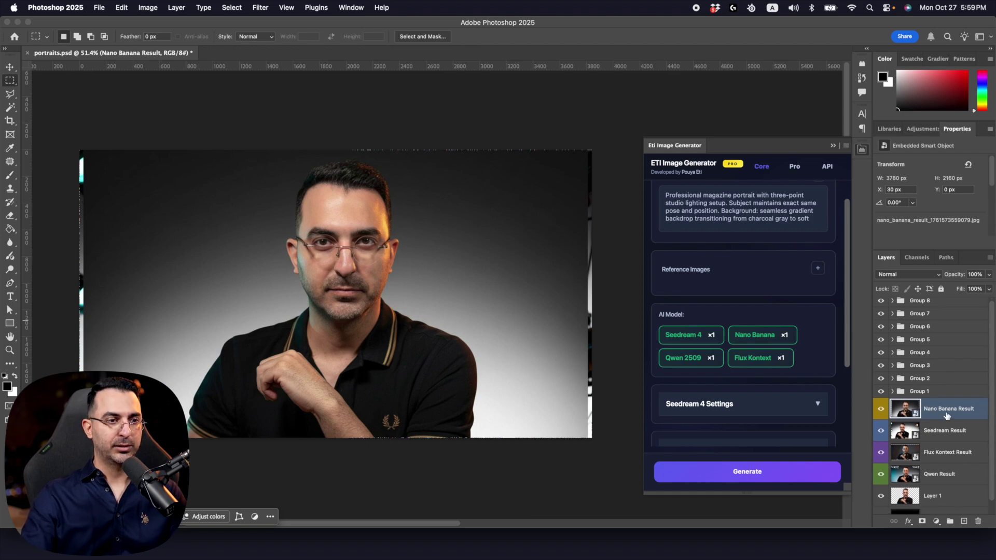
{"action": "scroll", "coordinate": [964, 418], "scroll_direction": "down", "scroll_amount": 2}
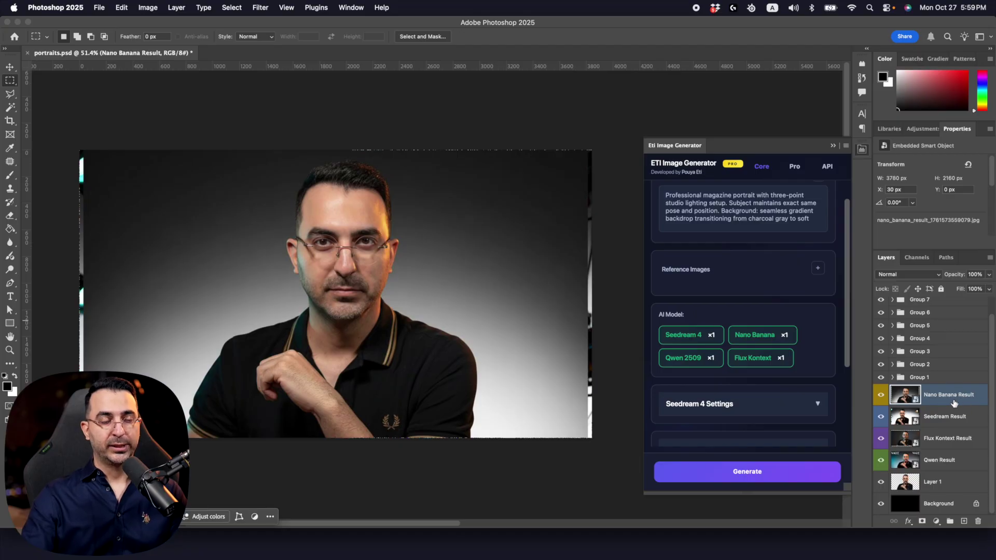
{"action": "left_click_drag", "start_coordinate": [880, 460], "coordinate": [881, 417]}
{"action": "left_click", "coordinate": [882, 398]}
{"action": "left_click", "coordinate": [881, 397]}
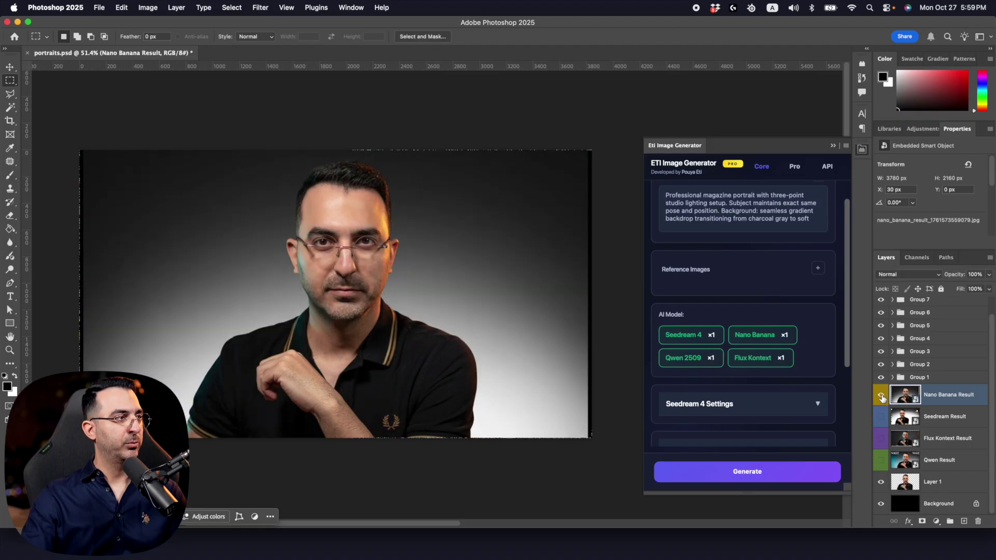
{"action": "left_click", "coordinate": [881, 398]}
{"action": "left_click", "coordinate": [881, 397]}
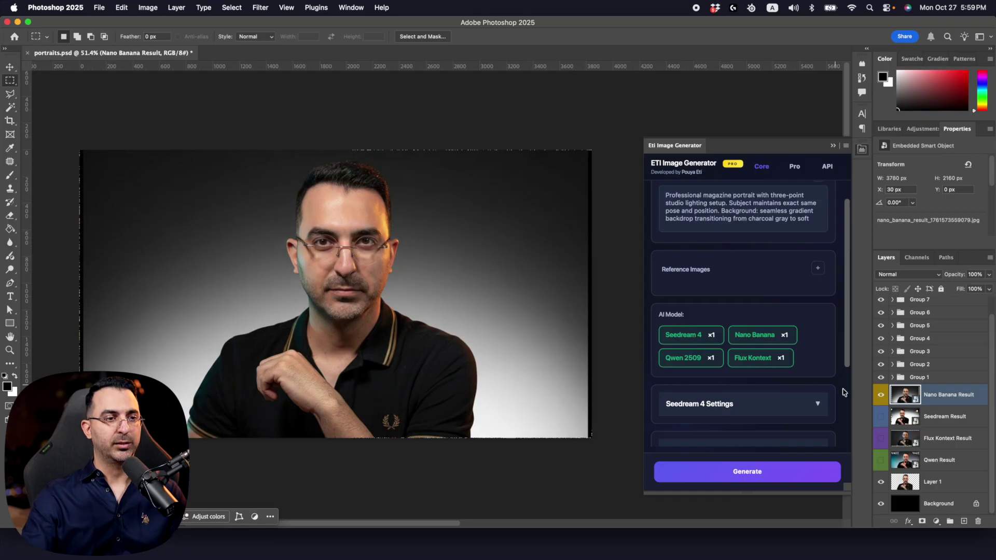
{"action": "left_click", "coordinate": [880, 395]}
Compare the Seedream studio-lights and Flux Kontext grey-gradient results one at a time.
{"action": "left_click", "coordinate": [882, 417]}
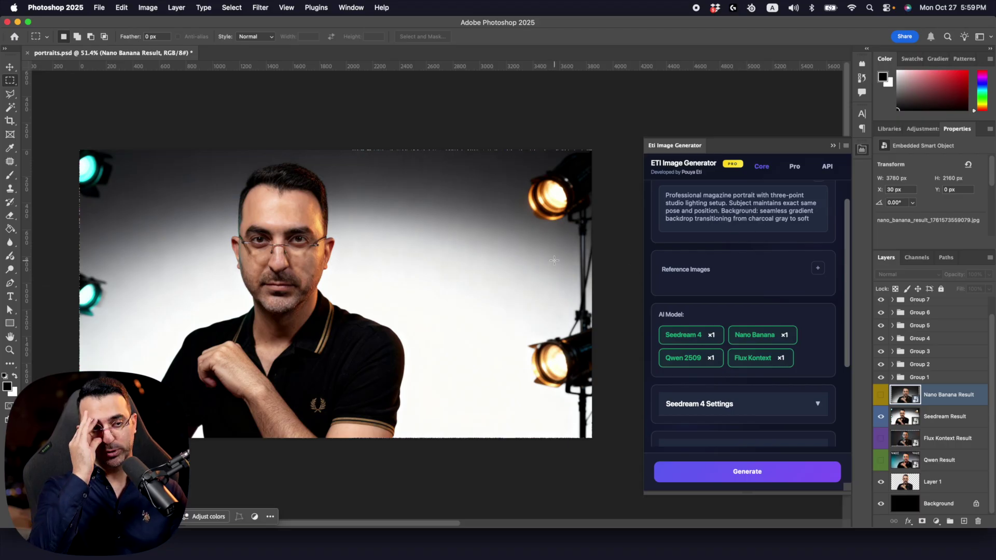
{"action": "left_click", "coordinate": [881, 417]}
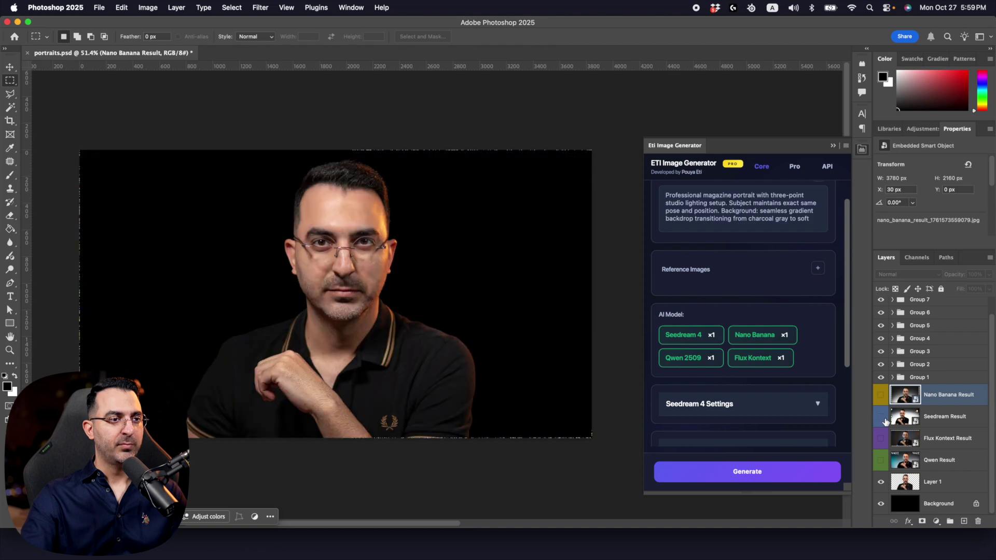
{"action": "left_click", "coordinate": [880, 439]}
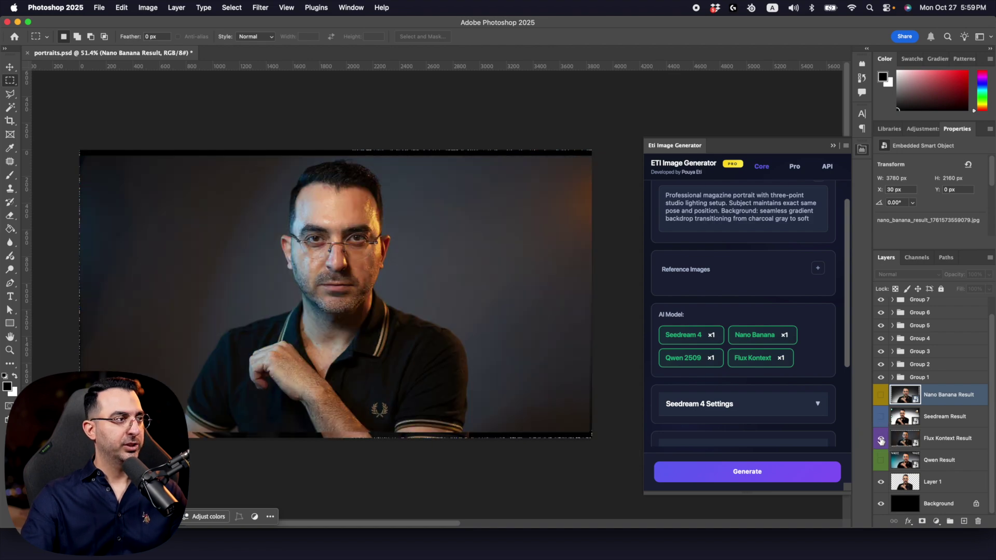
{"action": "left_click", "coordinate": [880, 440]}
{"action": "left_click", "coordinate": [880, 440]}
{"action": "left_click", "coordinate": [880, 439]}
{"action": "left_click", "coordinate": [880, 440]}
{"action": "left_click", "coordinate": [880, 439]}
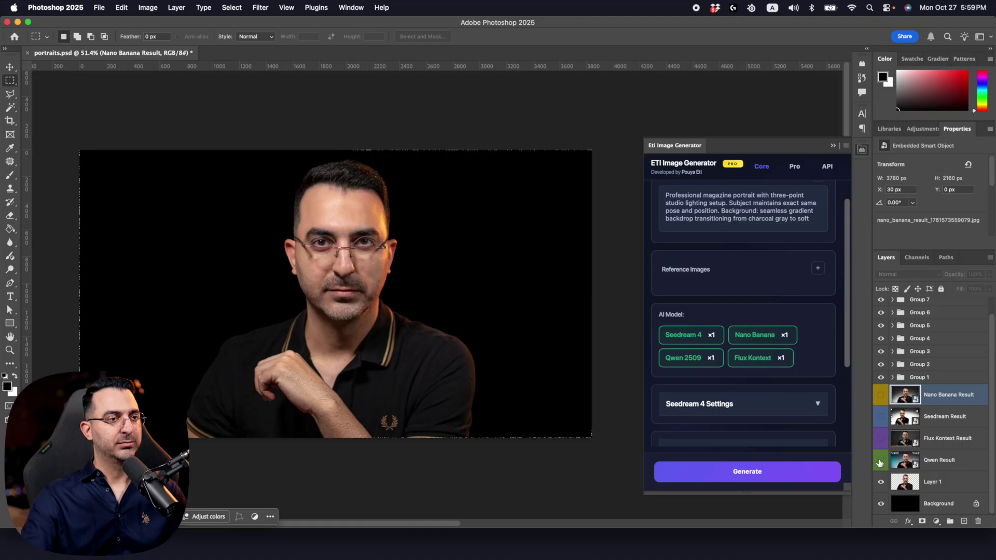
Inspect the Qwen VOGUE teal-gradient result up close, then hide it and expand Group 1.
{"action": "left_click", "coordinate": [879, 461]}
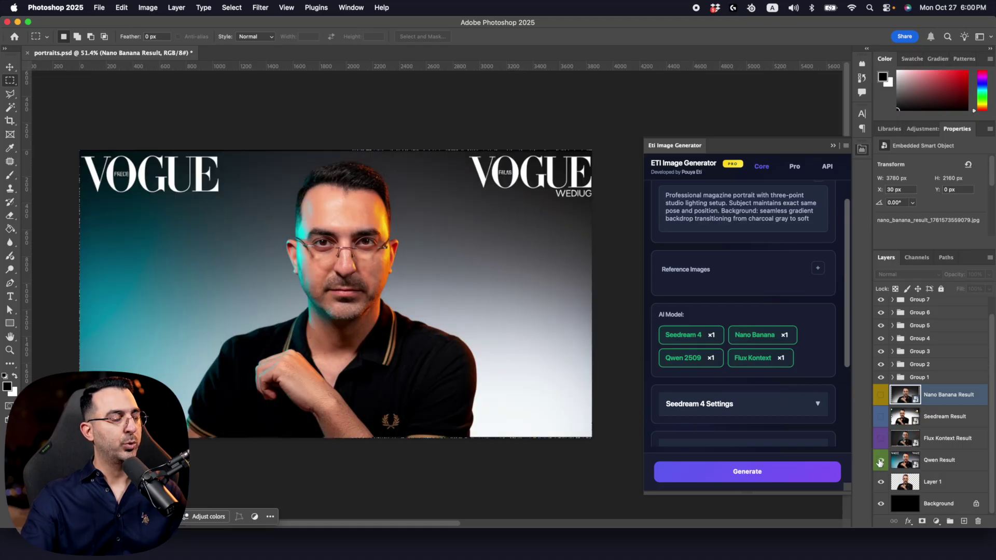
{"action": "key", "text": "z"}
{"action": "left_click_drag", "start_coordinate": [346, 260], "coordinate": [410, 227]}
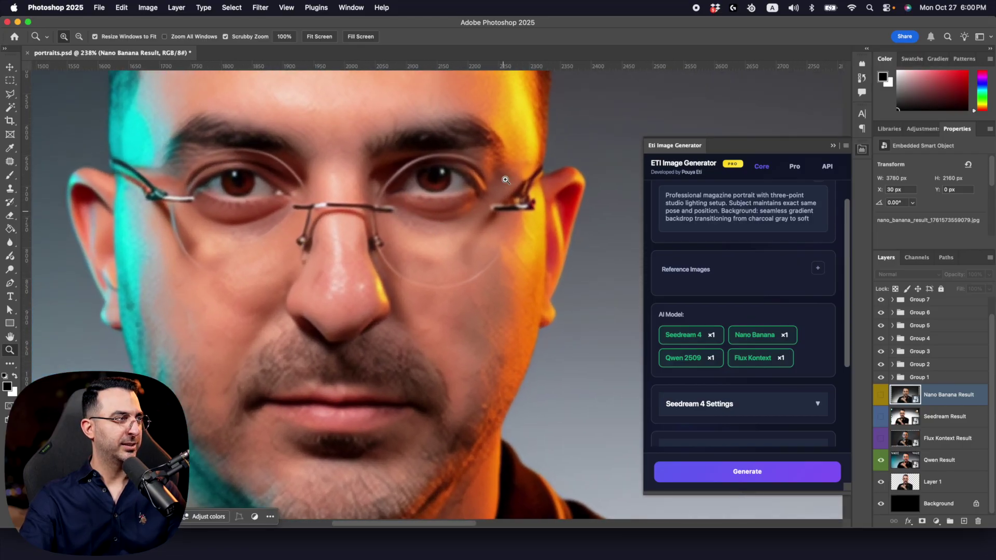
{"action": "left_click_drag", "start_coordinate": [398, 281], "coordinate": [415, 251]}
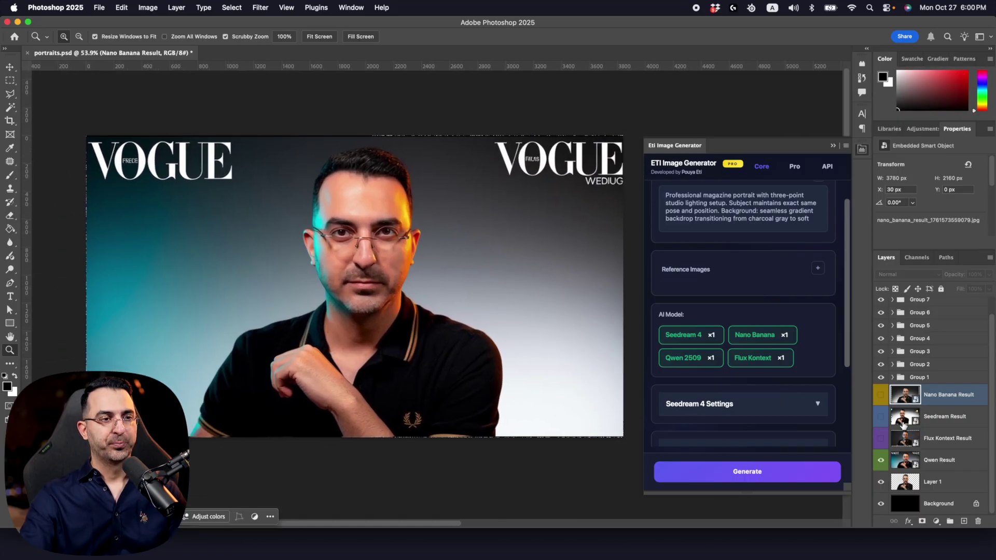
{"action": "left_click", "coordinate": [881, 460]}
{"action": "left_click", "coordinate": [891, 377]}
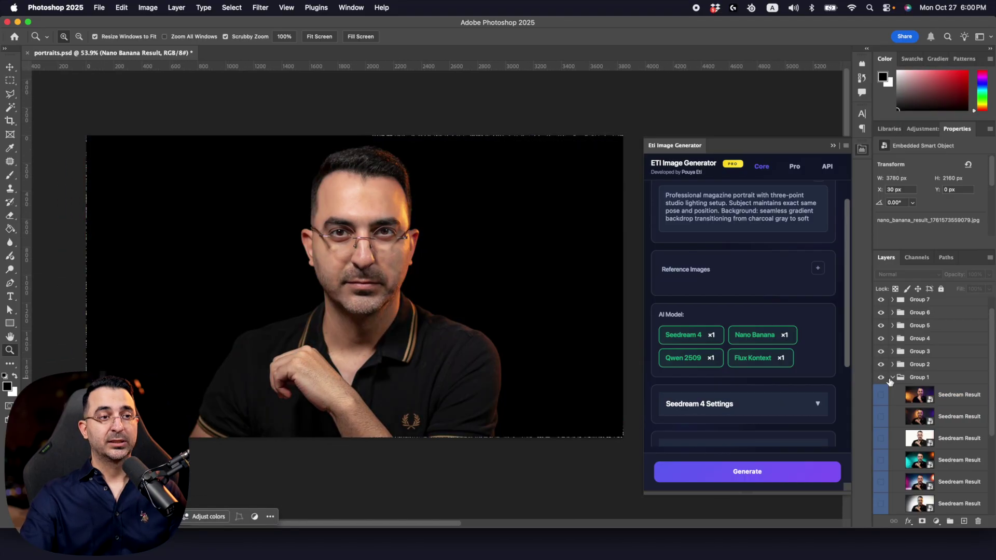
Switch to the Claude chat, select Prompt 1 and scroll down through the remaining prompts.
{"action": "key", "text": "super+Tab"}
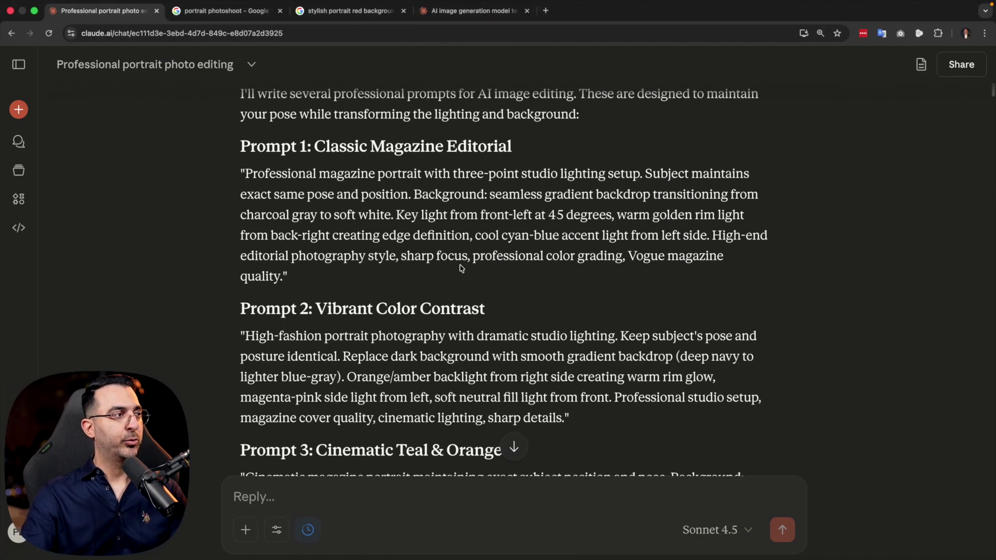
{"action": "left_click_drag", "start_coordinate": [242, 172], "coordinate": [285, 276]}
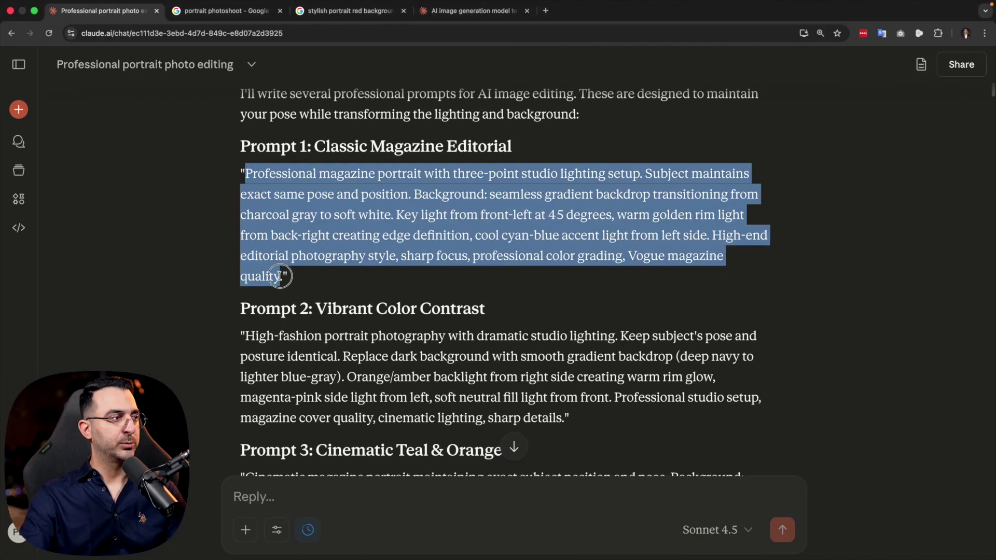
{"action": "scroll", "coordinate": [299, 286], "scroll_direction": "down", "scroll_amount": 3}
{"action": "scroll", "coordinate": [300, 286], "scroll_direction": "down", "scroll_amount": 10}
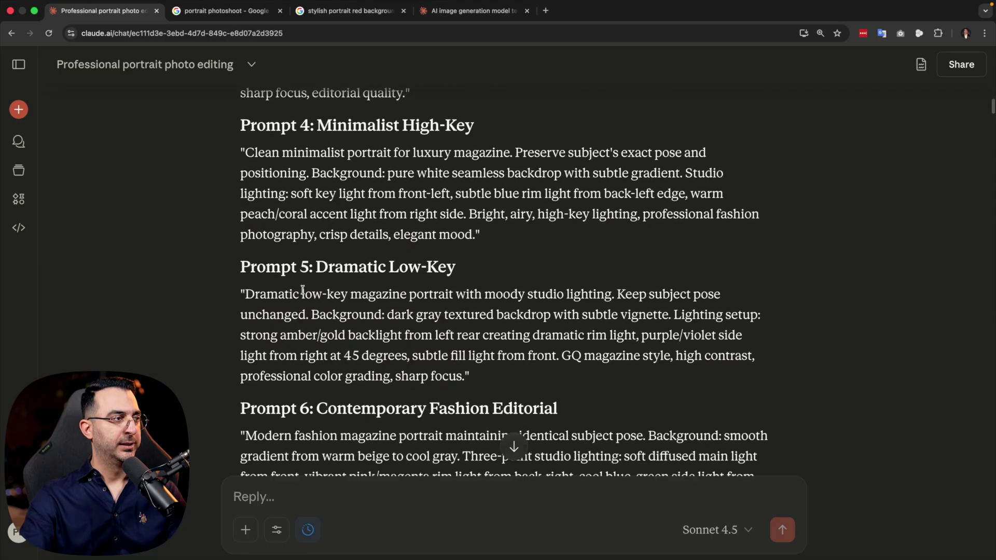
{"action": "scroll", "coordinate": [305, 286], "scroll_direction": "down", "scroll_amount": 1}
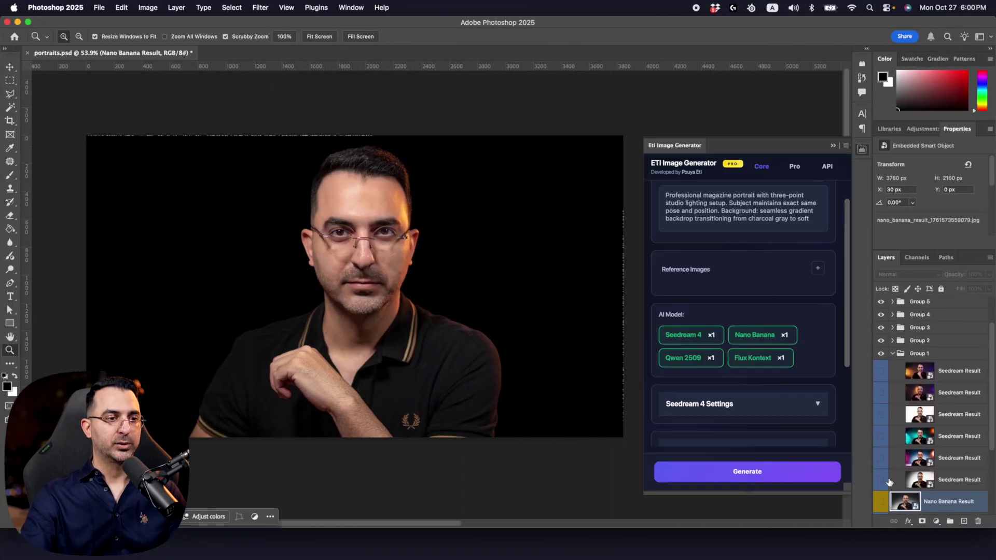
Preview the light-background, colourful and teal-backdrop Seedream variants in turn.
{"action": "left_click", "coordinate": [880, 480]}
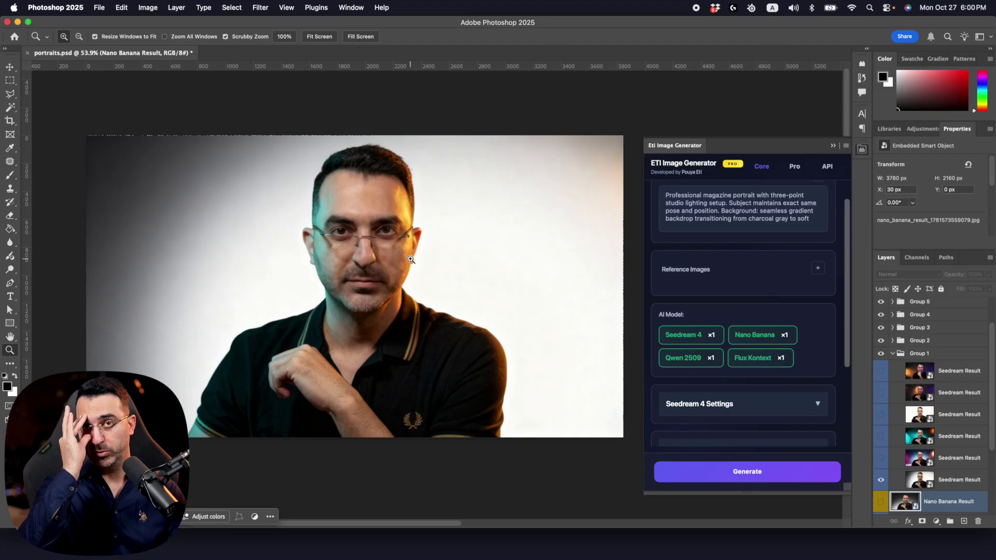
{"action": "left_click", "coordinate": [879, 480]}
{"action": "left_click", "coordinate": [880, 458]}
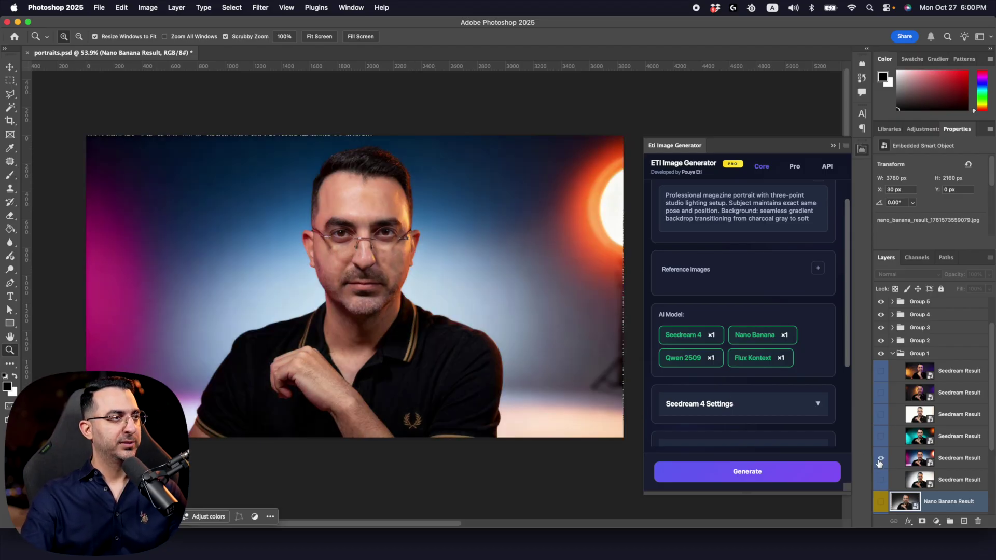
{"action": "left_click", "coordinate": [879, 458]}
{"action": "left_click", "coordinate": [879, 436]}
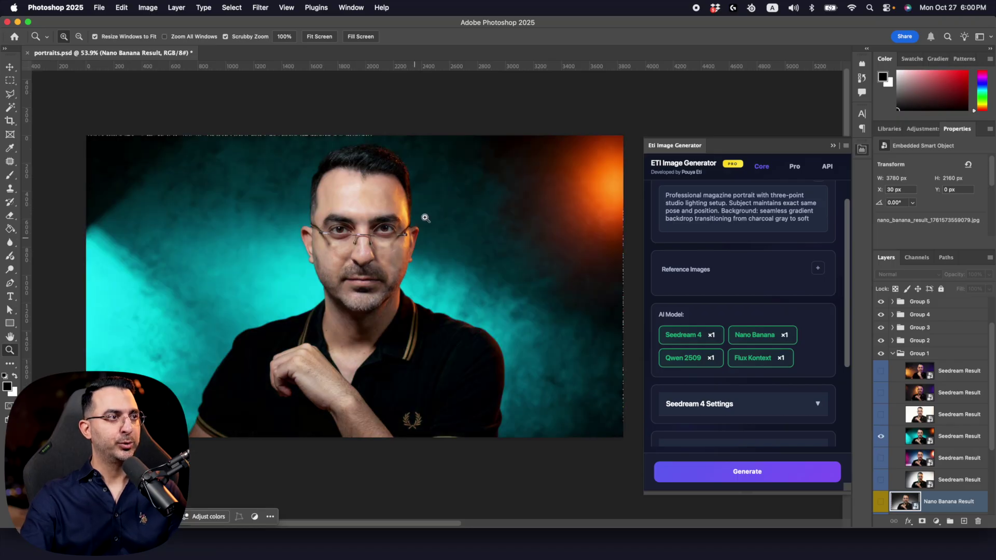
{"action": "left_click", "coordinate": [880, 436]}
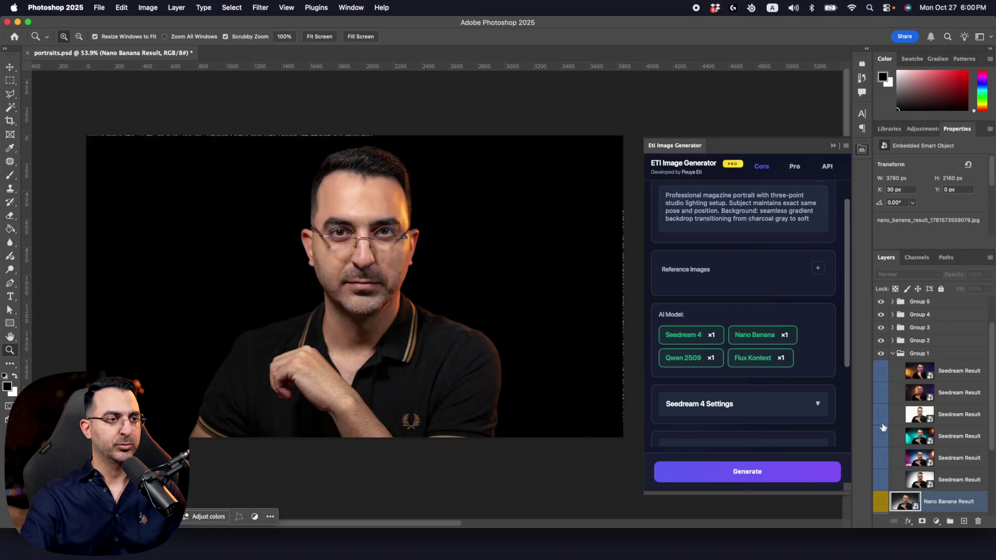
Compare the white-background variant, then show the orange-and-purple variant and zoom on the face.
{"action": "left_click", "coordinate": [881, 415]}
{"action": "left_click", "coordinate": [881, 418]}
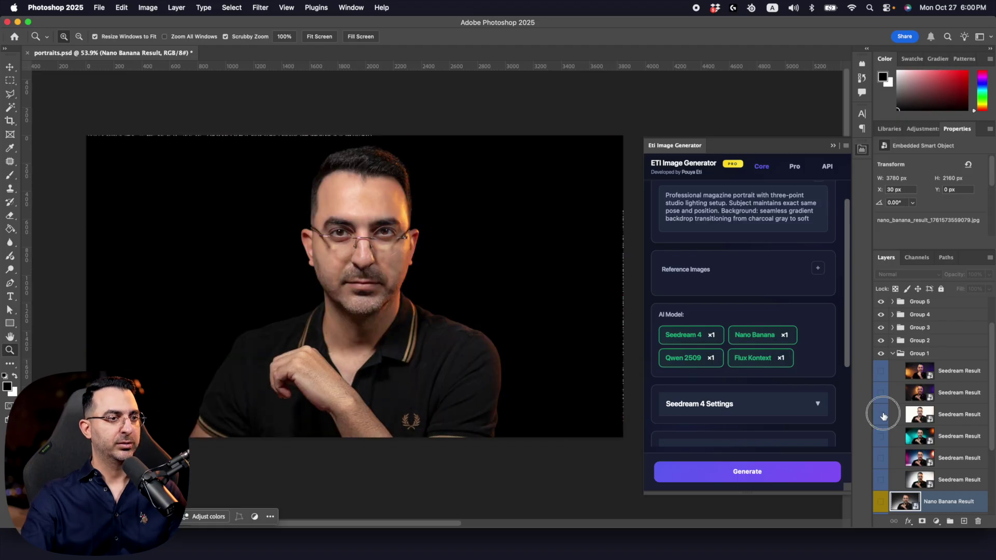
{"action": "left_click", "coordinate": [882, 415]}
{"action": "left_click", "coordinate": [882, 415]}
{"action": "left_click", "coordinate": [881, 393]}
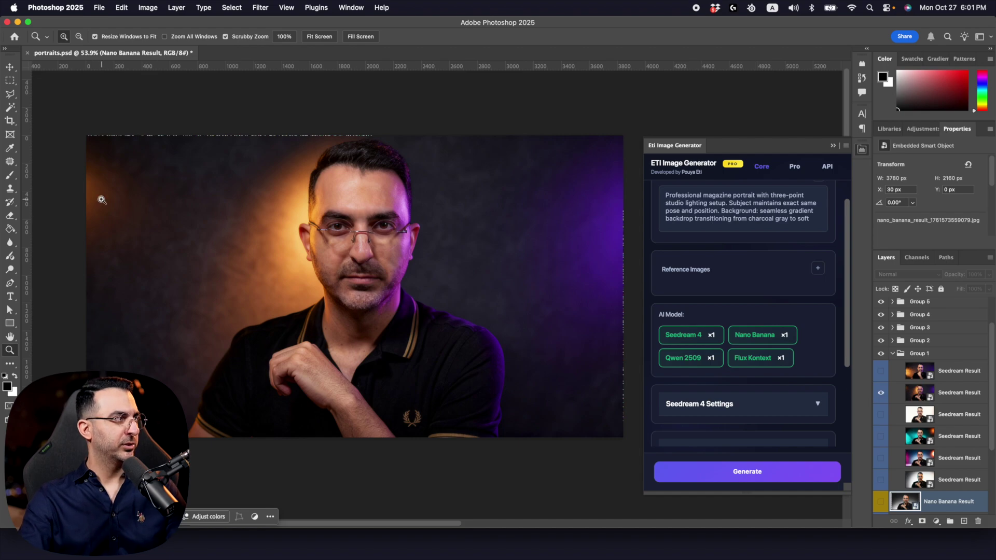
{"action": "left_click", "coordinate": [339, 222]}
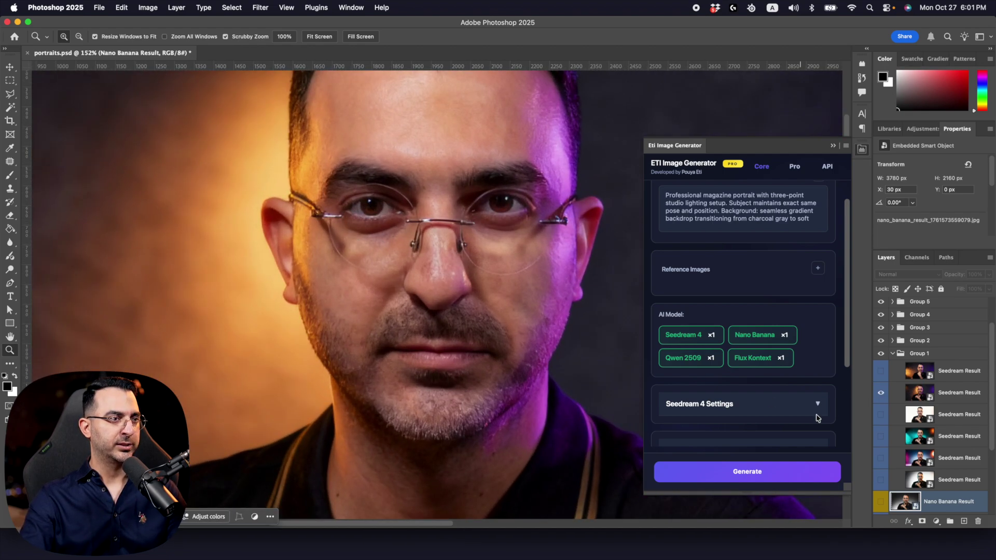
Toggle the amber-and-violet version against the original, zoom out, and show the top Seedream Result.
{"action": "left_click", "coordinate": [883, 394]}
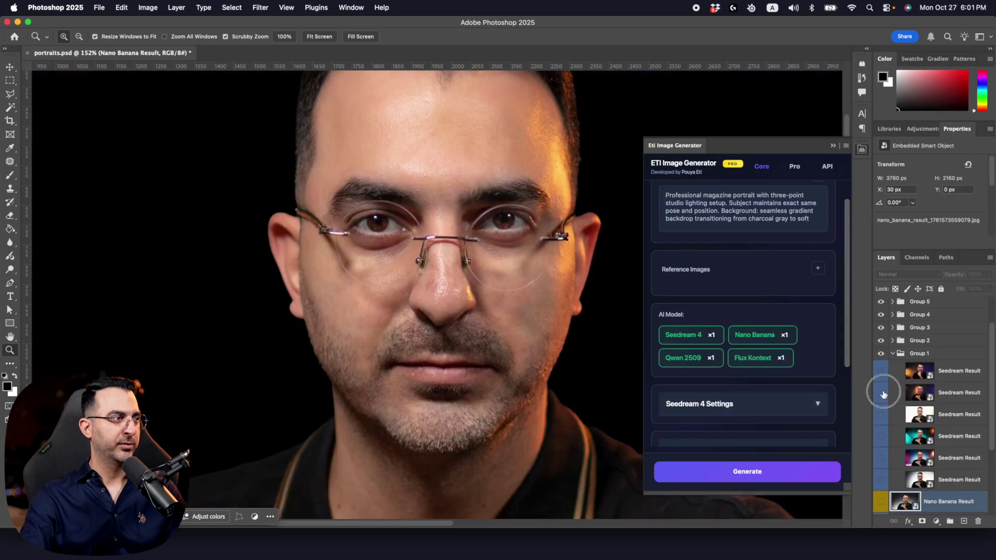
{"action": "left_click", "coordinate": [883, 394]}
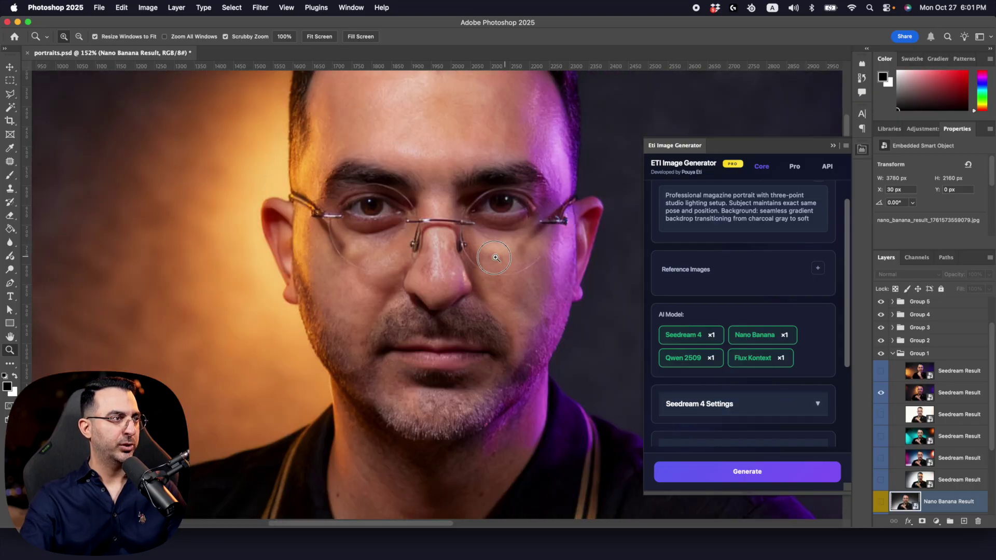
{"action": "scroll", "coordinate": [507, 256], "scroll_direction": "down", "scroll_amount": 10}
{"action": "scroll", "coordinate": [497, 256], "scroll_direction": "up", "scroll_amount": 3}
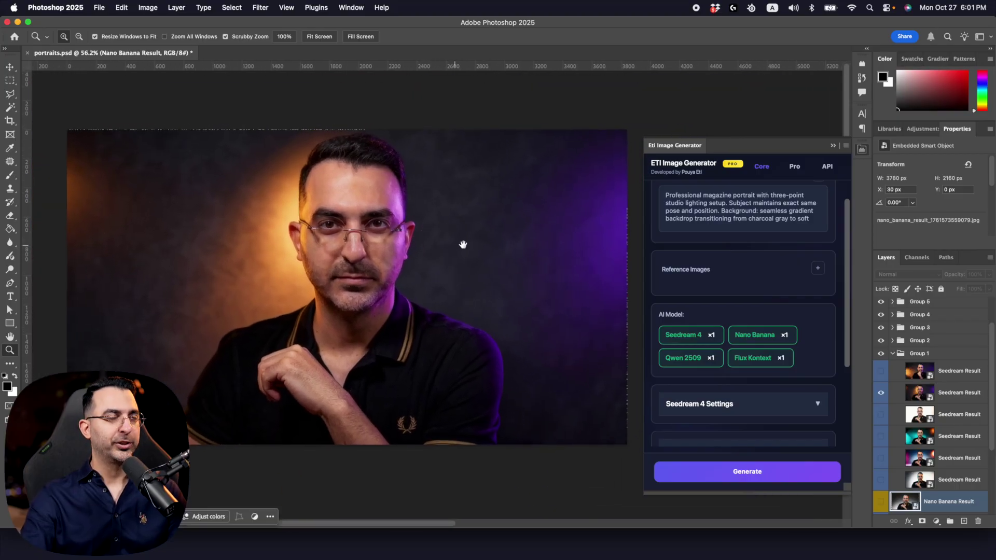
{"action": "left_click", "coordinate": [880, 372]}
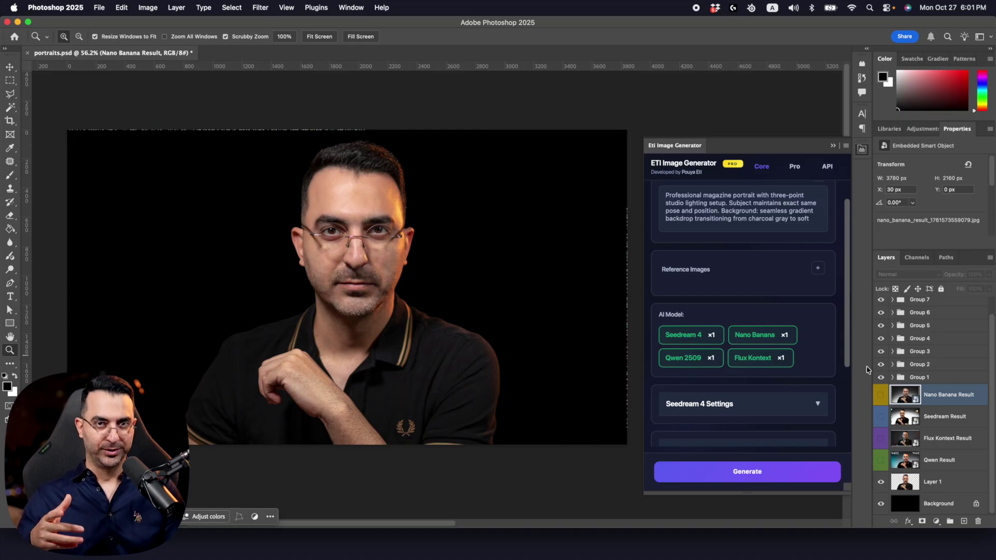
View the earlier teal-lit reference portrait in the Claude chat at full size, then close it.
{"action": "key", "text": "super+Tab"}
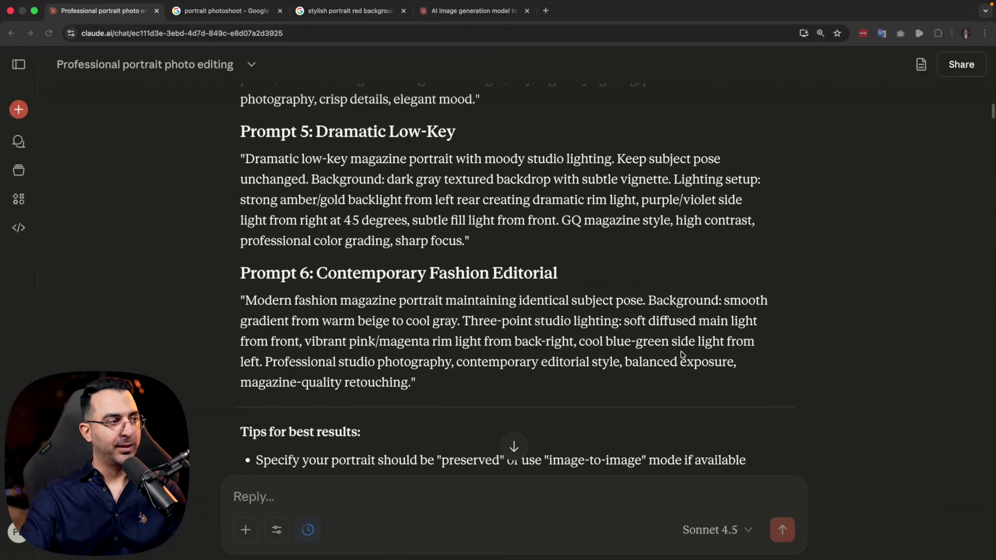
{"action": "scroll", "coordinate": [601, 372], "scroll_direction": "down", "scroll_amount": 10}
{"action": "scroll", "coordinate": [516, 351], "scroll_direction": "down", "scroll_amount": 3}
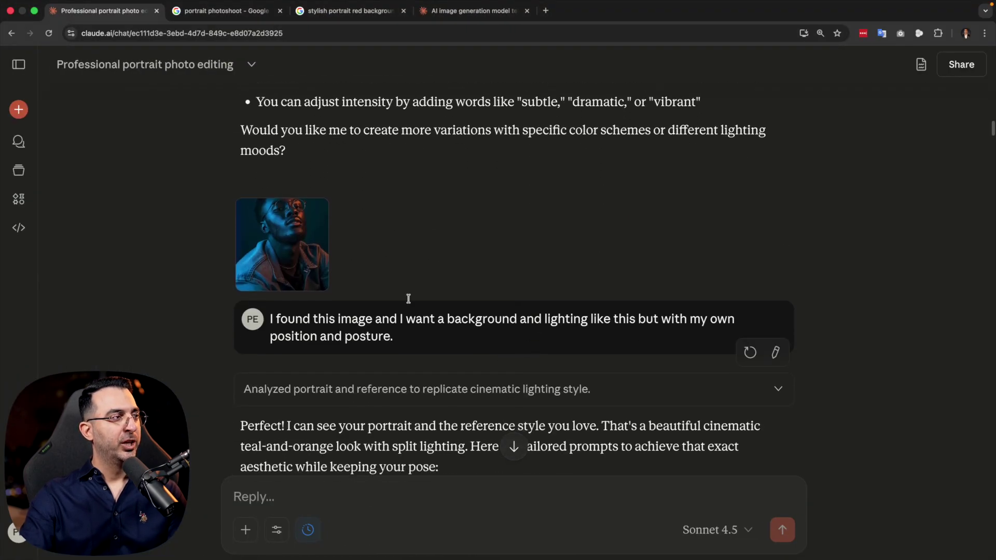
{"action": "left_click", "coordinate": [282, 244]}
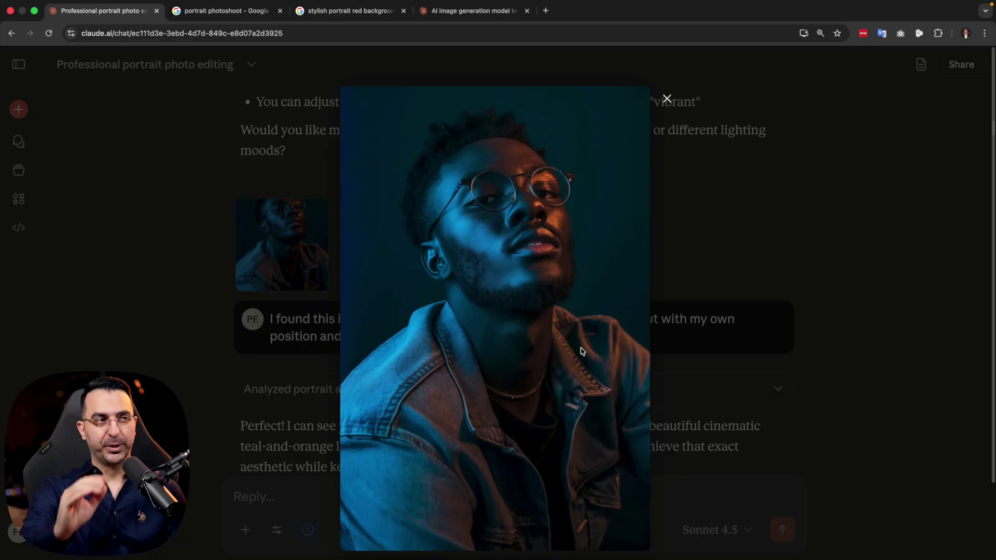
{"action": "left_click", "coordinate": [732, 307]}
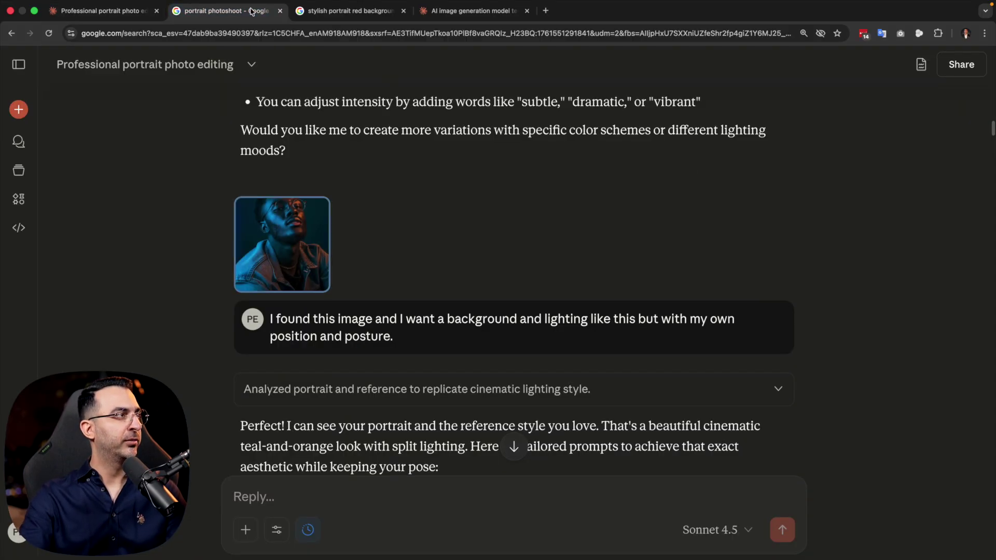
{"action": "left_click", "coordinate": [253, 11]}
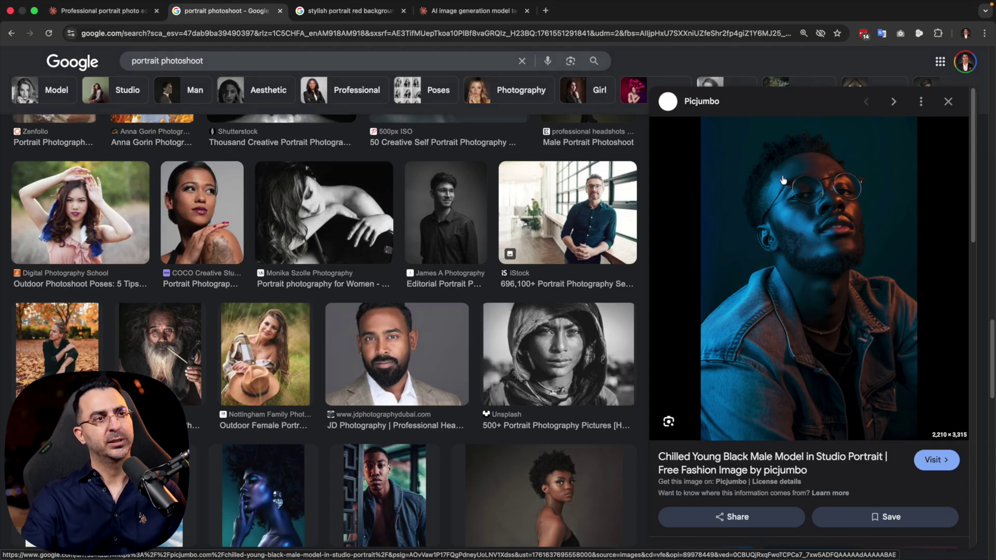
{"action": "left_click", "coordinate": [104, 12]}
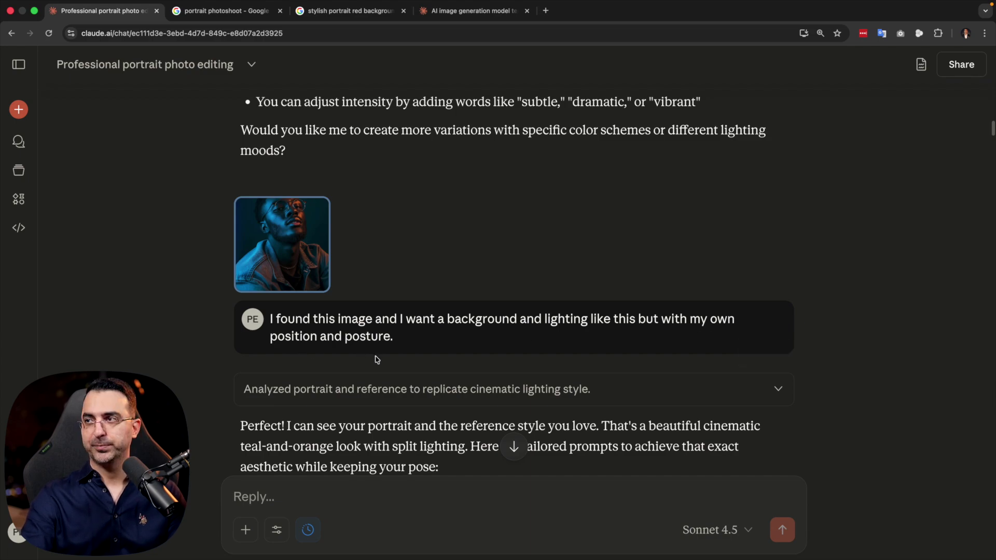
Scroll through Claude's teal-and-orange Prompts 1–6, then expand Group 2 in Photoshop.
{"action": "scroll", "coordinate": [342, 363], "scroll_direction": "down", "scroll_amount": 10}
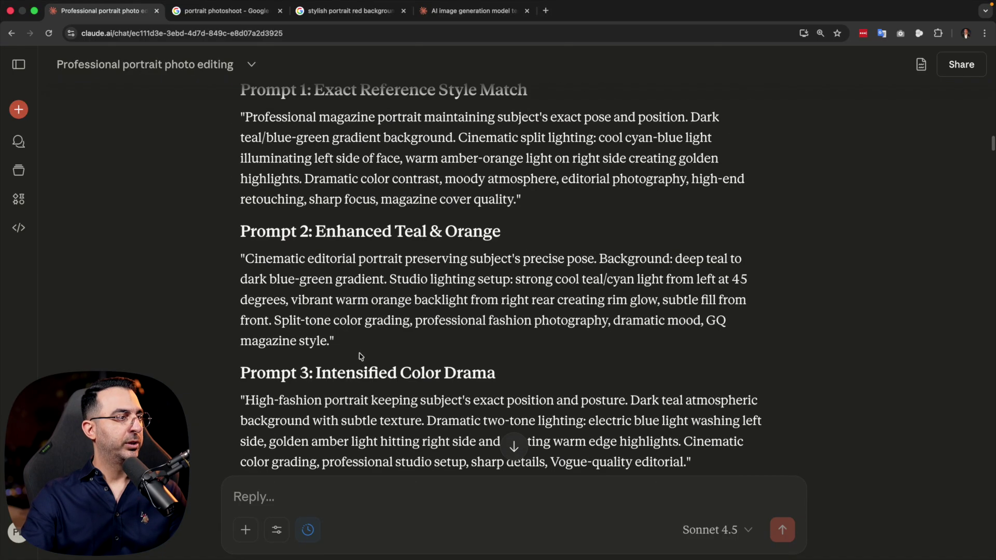
{"action": "scroll", "coordinate": [316, 320], "scroll_direction": "down", "scroll_amount": 10}
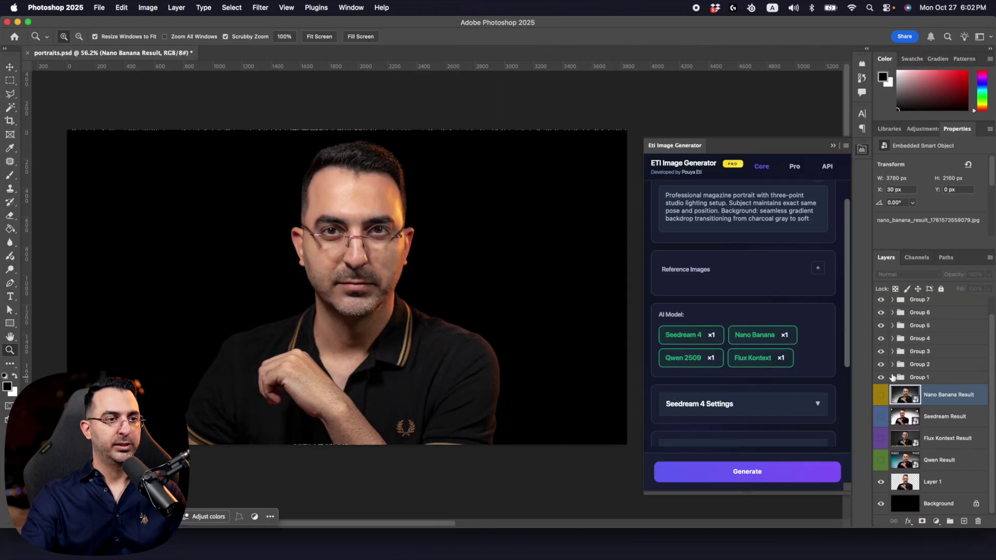
{"action": "left_click", "coordinate": [892, 365]}
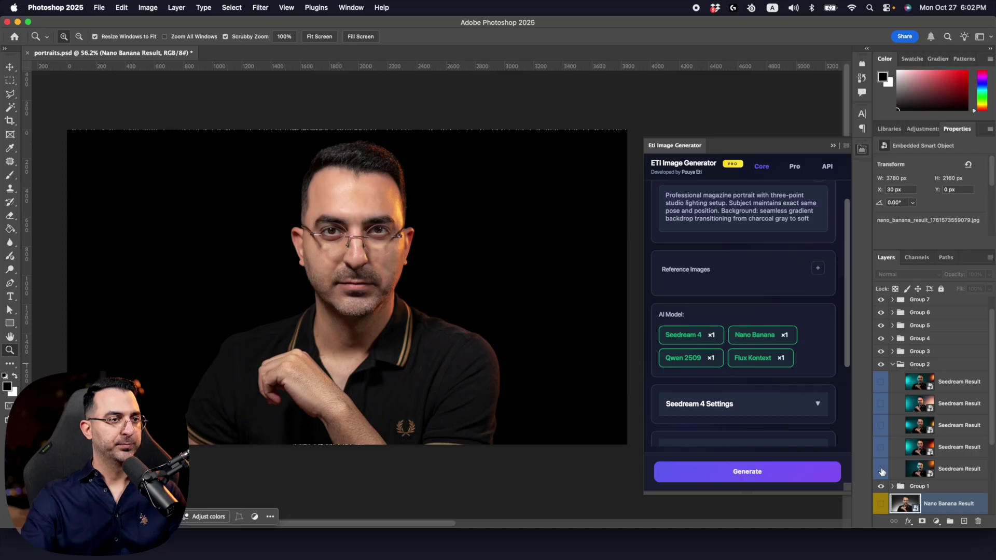
Show Group 2's bottom teal-and-orange variant and compare it with the enlarged reference portrait.
{"action": "left_click", "coordinate": [881, 470]}
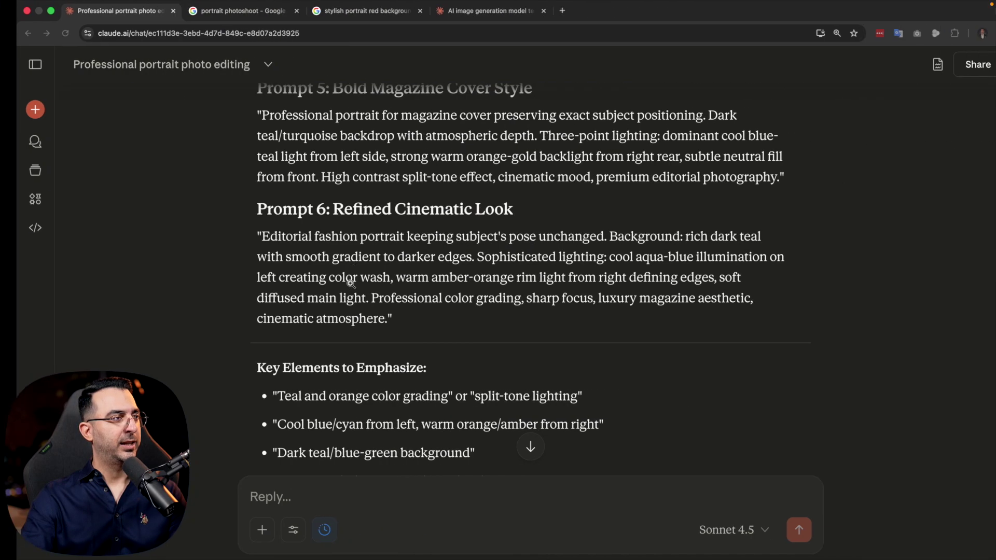
{"action": "scroll", "coordinate": [365, 236], "scroll_direction": "up", "scroll_amount": 15}
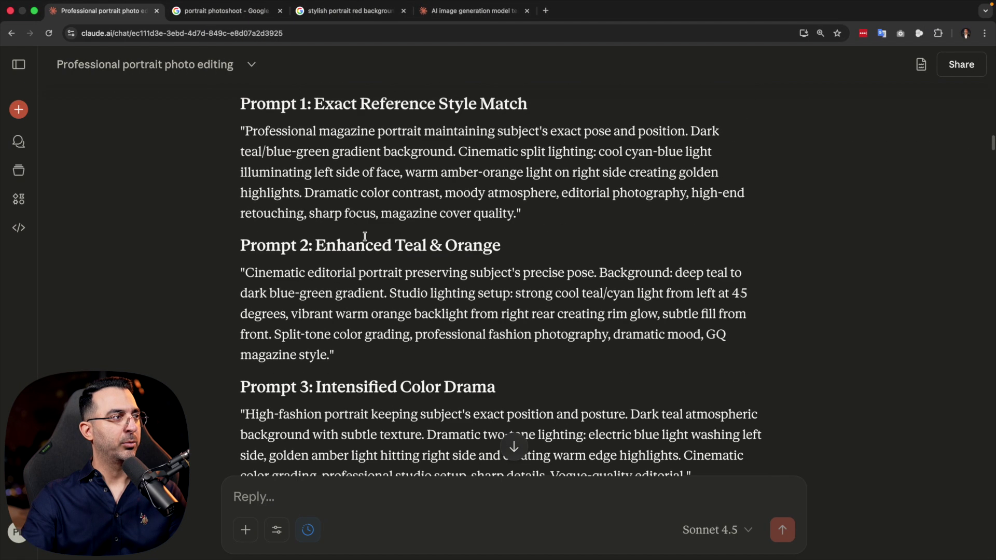
{"action": "scroll", "coordinate": [353, 249], "scroll_direction": "up", "scroll_amount": 10}
{"action": "left_click", "coordinate": [297, 319]}
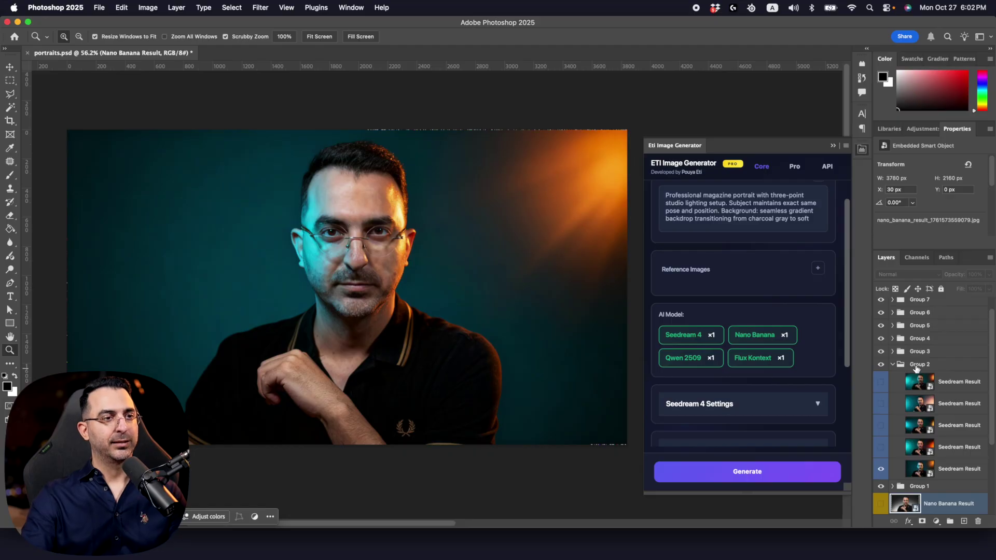
Preview Group 2's fourth, third, pink-lit second and orange-lit top variants in turn.
{"action": "left_click", "coordinate": [880, 468]}
{"action": "left_click", "coordinate": [880, 447]}
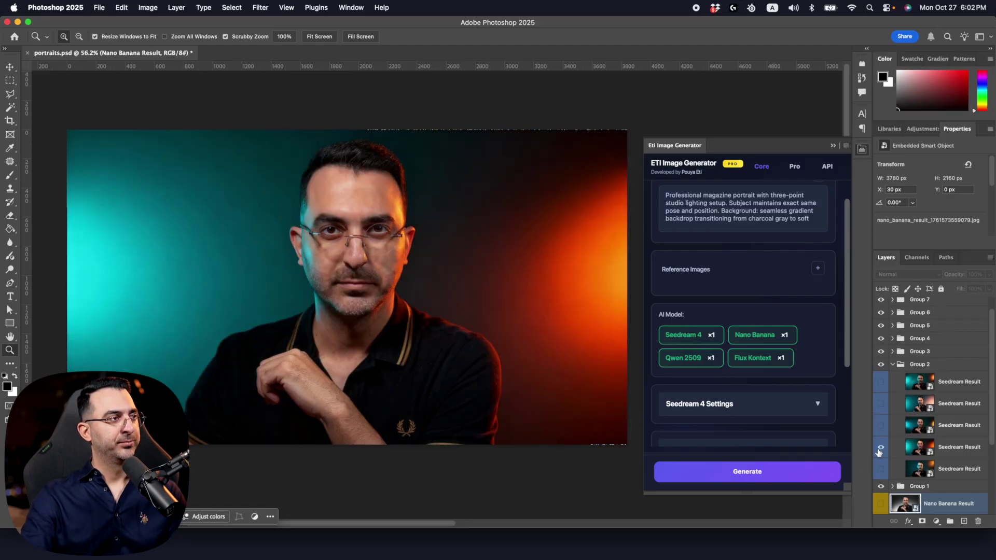
{"action": "left_click", "coordinate": [880, 447]}
{"action": "left_click", "coordinate": [880, 425]}
{"action": "left_click", "coordinate": [880, 425]}
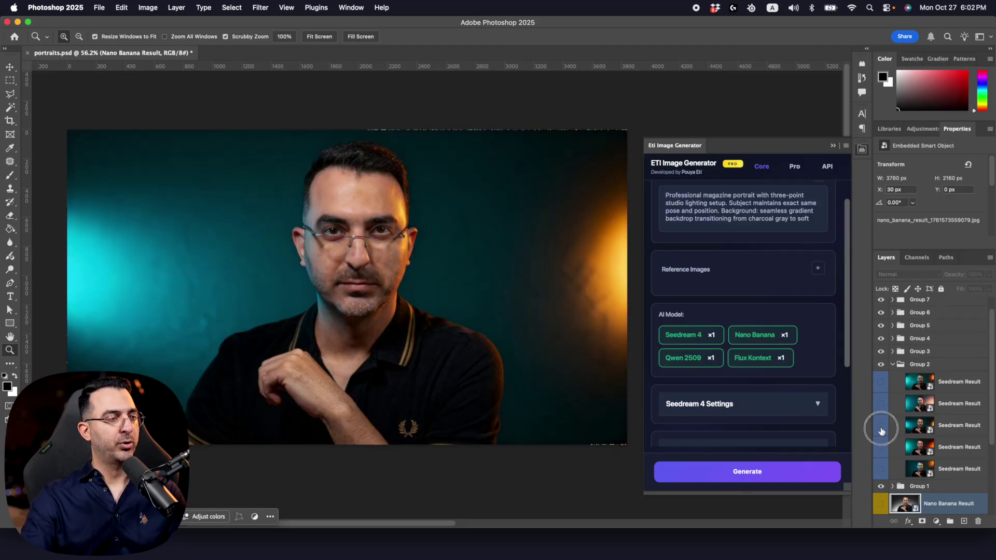
{"action": "left_click", "coordinate": [880, 403]}
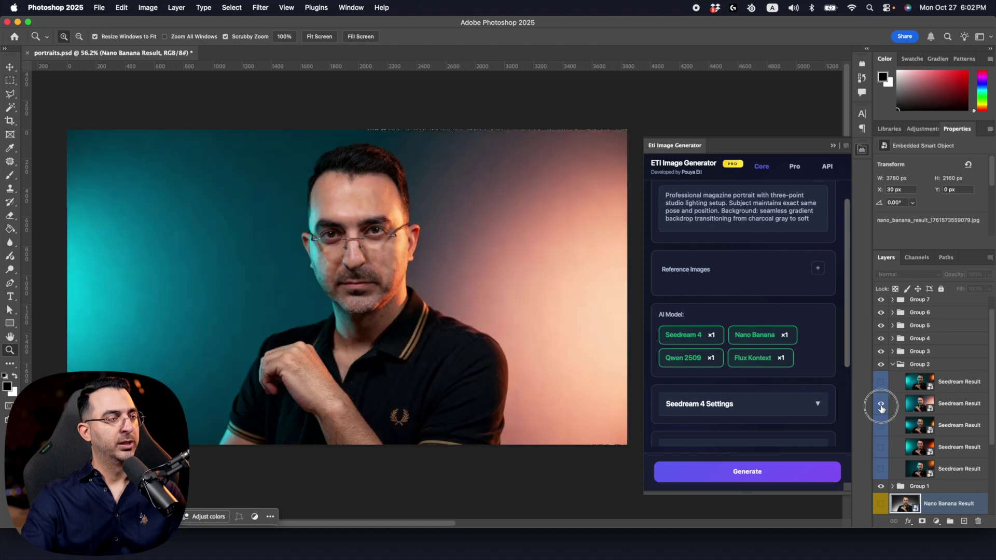
{"action": "left_click", "coordinate": [880, 404]}
{"action": "left_click", "coordinate": [880, 383]}
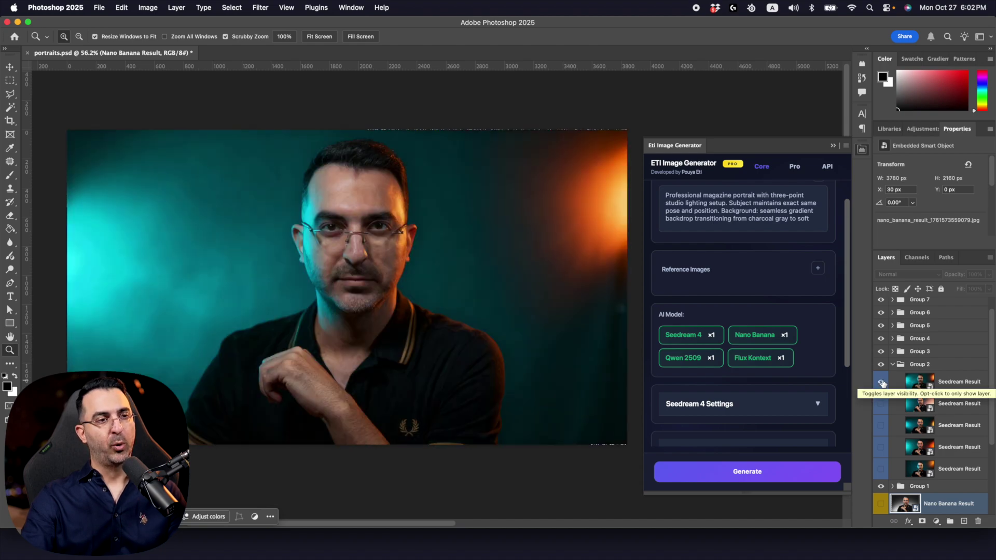
Hide the top orange-lit variant and collapse Group 2.
{"action": "left_click", "coordinate": [892, 364]}
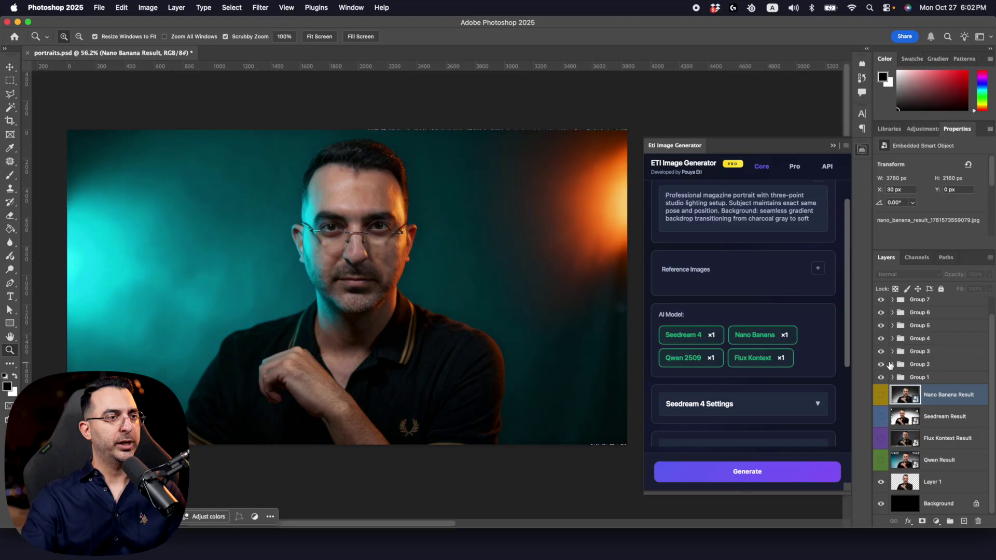
{"action": "left_click", "coordinate": [892, 364]}
{"action": "left_click", "coordinate": [881, 382]}
{"action": "left_click", "coordinate": [892, 364]}
{"action": "key", "text": "ctrl+Right"}
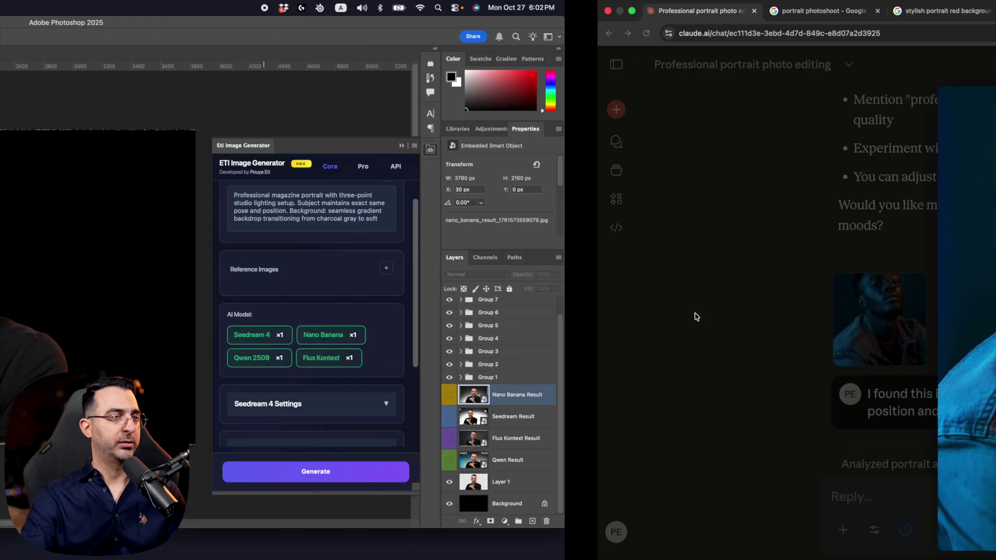
Read Claude's urban night bokeh prompts, viewing the night-street reference photo enlarged.
{"action": "left_click", "coordinate": [734, 161]}
{"action": "scroll", "coordinate": [455, 249], "scroll_direction": "down", "scroll_amount": 15}
{"action": "scroll", "coordinate": [454, 248], "scroll_direction": "down", "scroll_amount": 3}
{"action": "scroll", "coordinate": [406, 251], "scroll_direction": "up", "scroll_amount": 4}
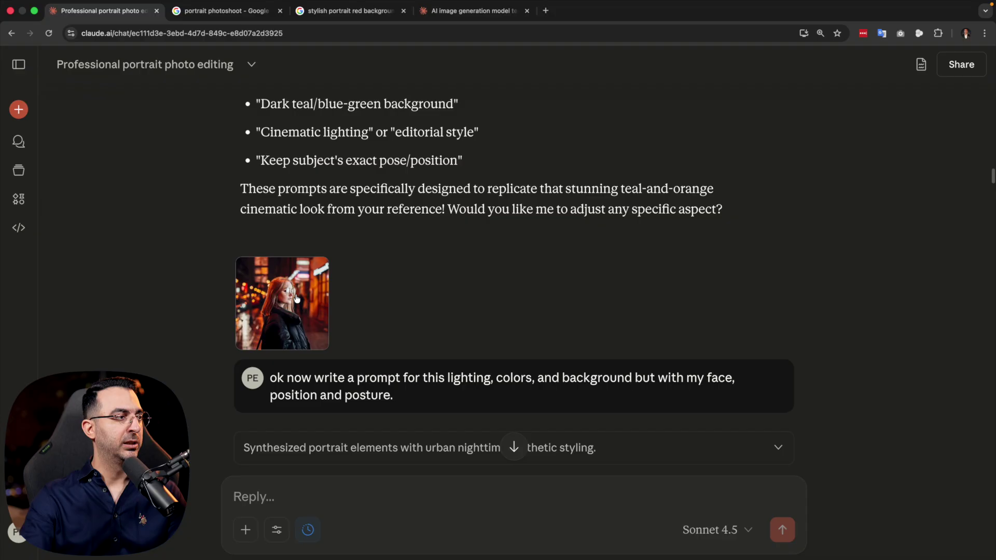
{"action": "scroll", "coordinate": [296, 298], "scroll_direction": "down", "scroll_amount": 2}
{"action": "left_click", "coordinate": [286, 254]}
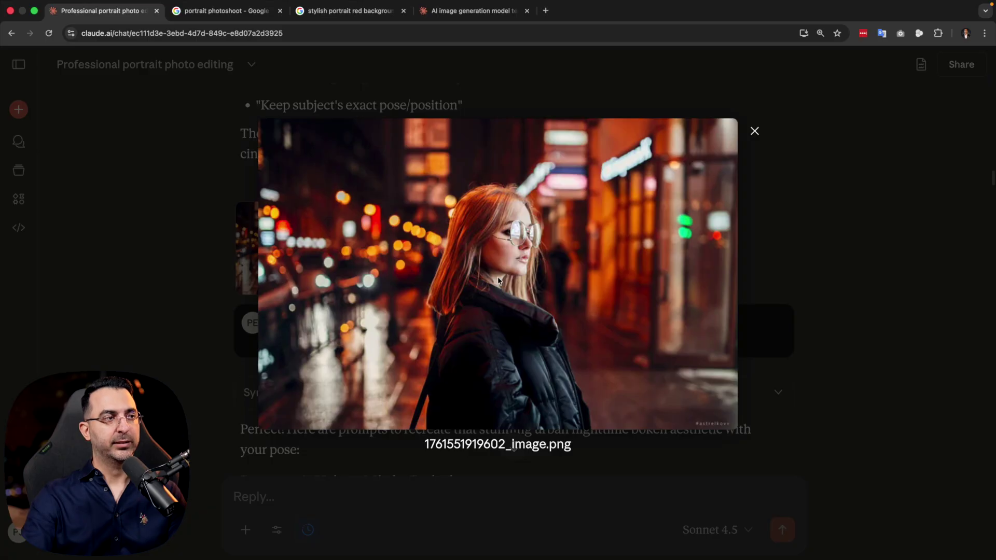
{"action": "left_click", "coordinate": [854, 220]}
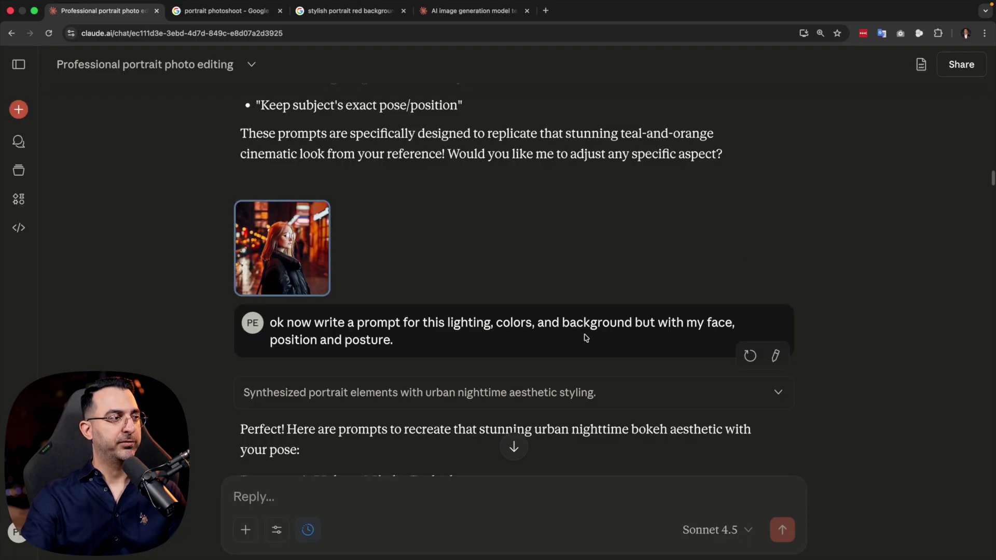
{"action": "scroll", "coordinate": [421, 273], "scroll_direction": "down", "scroll_amount": 5}
{"action": "scroll", "coordinate": [556, 373], "scroll_direction": "down", "scroll_amount": 6}
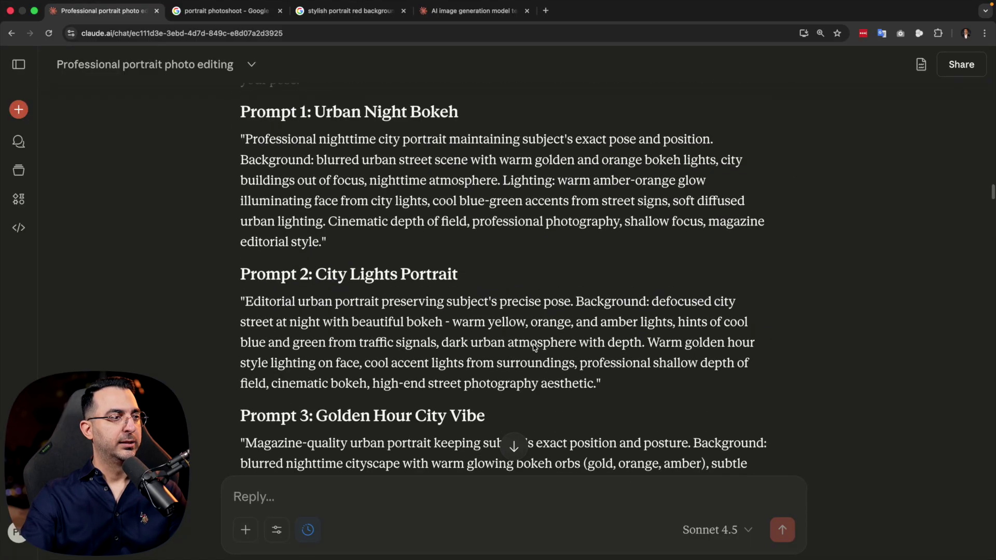
{"action": "key", "text": "ctrl+Left"}
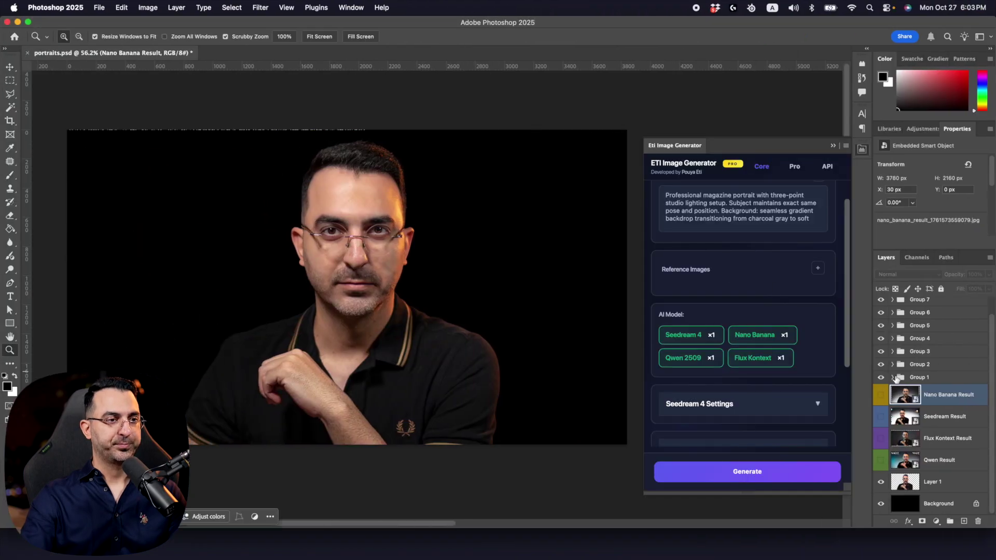
Expand Group 3 and preview its third and second night bokeh results.
{"action": "left_click", "coordinate": [893, 351]}
{"action": "left_click", "coordinate": [880, 412]}
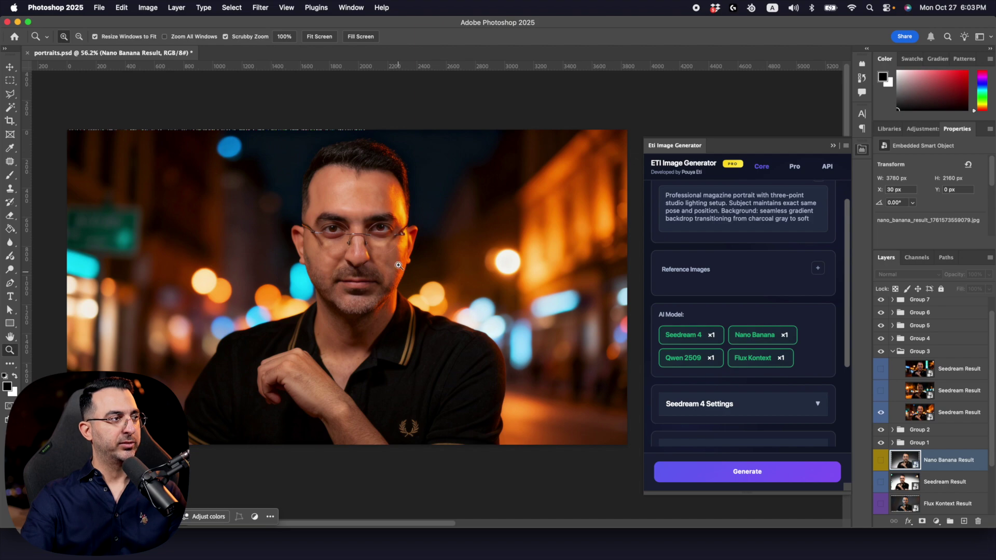
{"action": "left_click", "coordinate": [880, 412]}
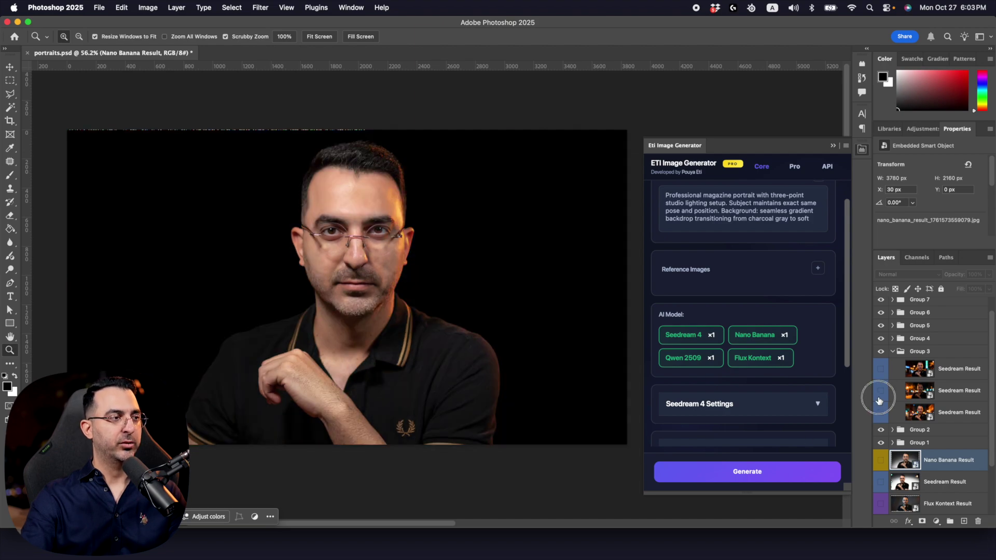
{"action": "left_click", "coordinate": [880, 390]}
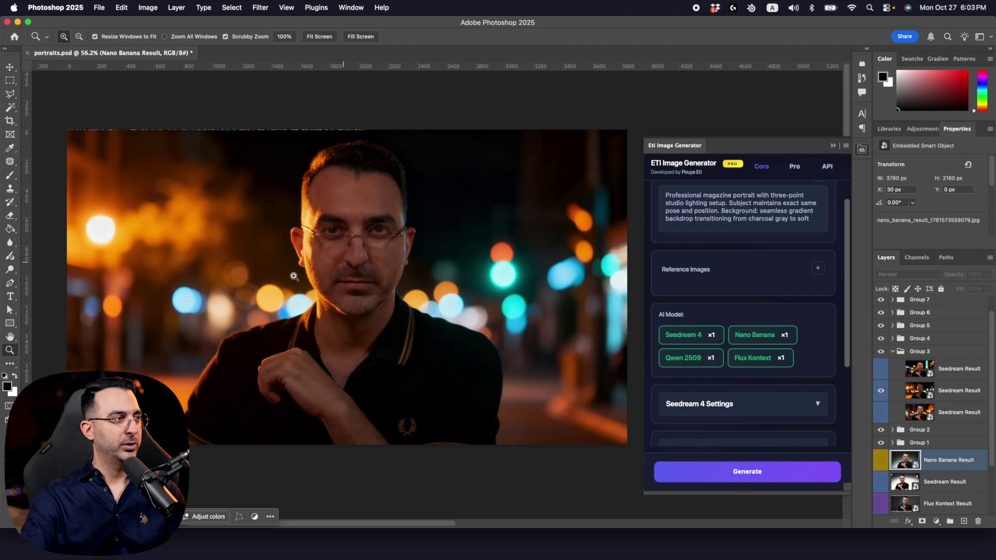
Zoom in on the hairline to compare the second bokeh result against the original.
{"action": "left_click_drag", "start_coordinate": [309, 164], "coordinate": [362, 157]}
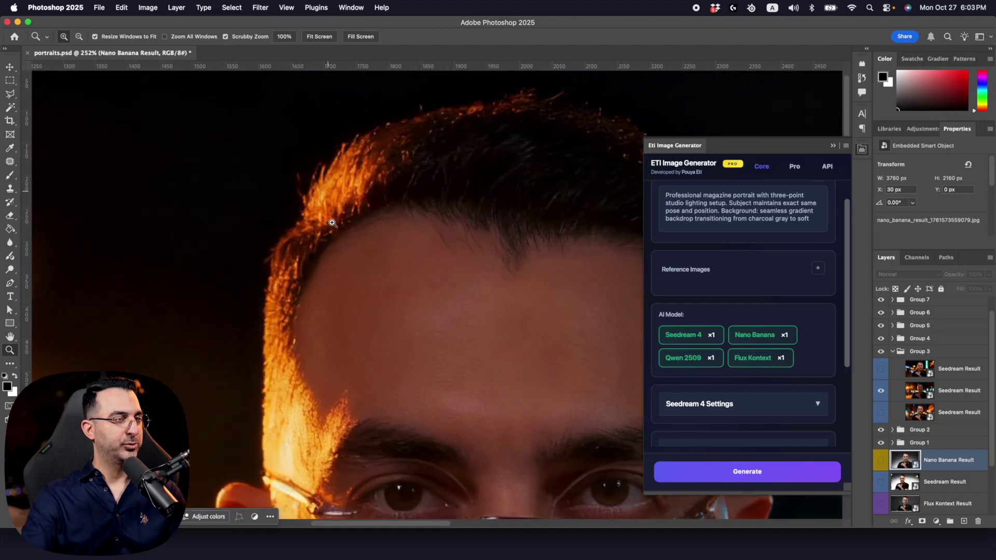
{"action": "left_click", "coordinate": [880, 391]}
{"action": "left_click", "coordinate": [881, 390]}
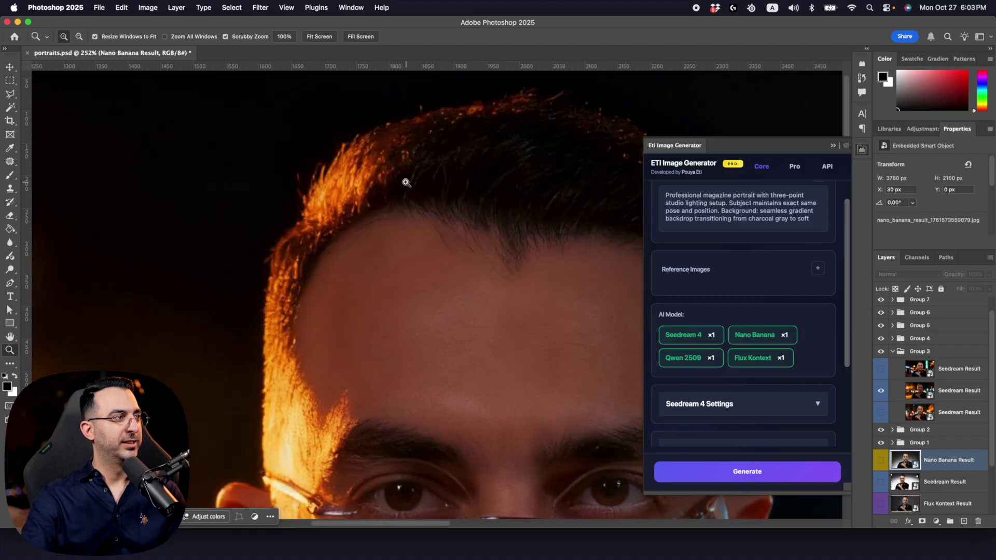
{"action": "left_click_drag", "start_coordinate": [404, 182], "coordinate": [401, 150]}
{"action": "left_click_drag", "start_coordinate": [448, 308], "coordinate": [435, 272]}
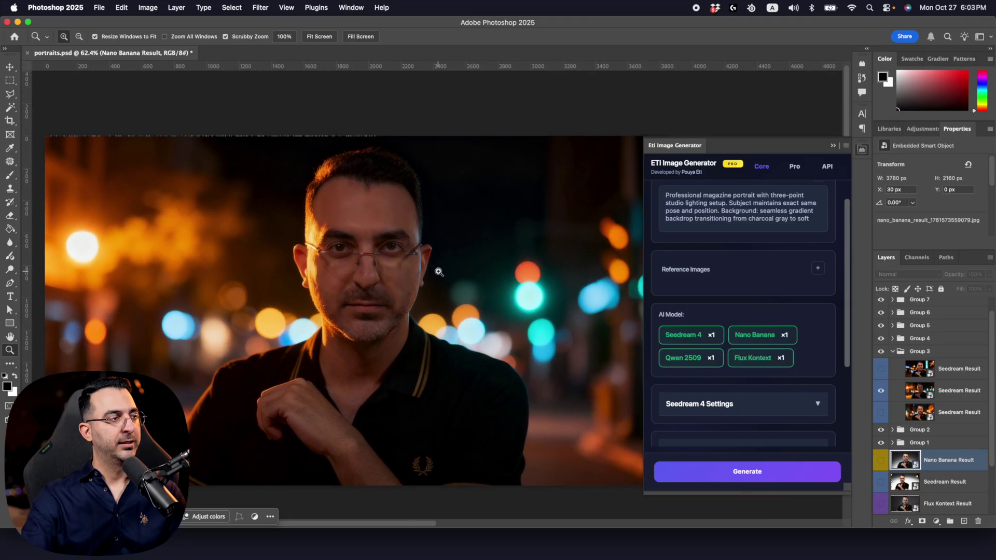
Switch to the first bokeh result in Group 3, hiding the second.
{"action": "left_click", "coordinate": [880, 369]}
{"action": "left_click", "coordinate": [880, 390]}
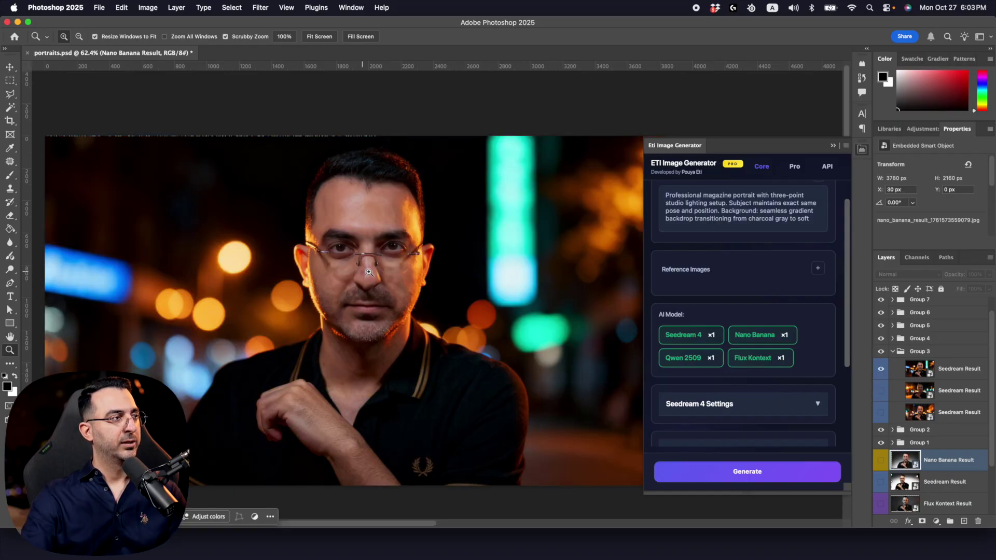
{"action": "mouse_move", "coordinate": [415, 269]}
{"action": "left_mouse_down"}
{"action": "mouse_move", "coordinate": [383, 285]}
{"action": "mouse_move", "coordinate": [418, 286]}
{"action": "left_mouse_up"}
Enlarge the portrait, then scroll Claude's chat through the black-and-white portrait prompts.
{"action": "left_click", "coordinate": [394, 284]}
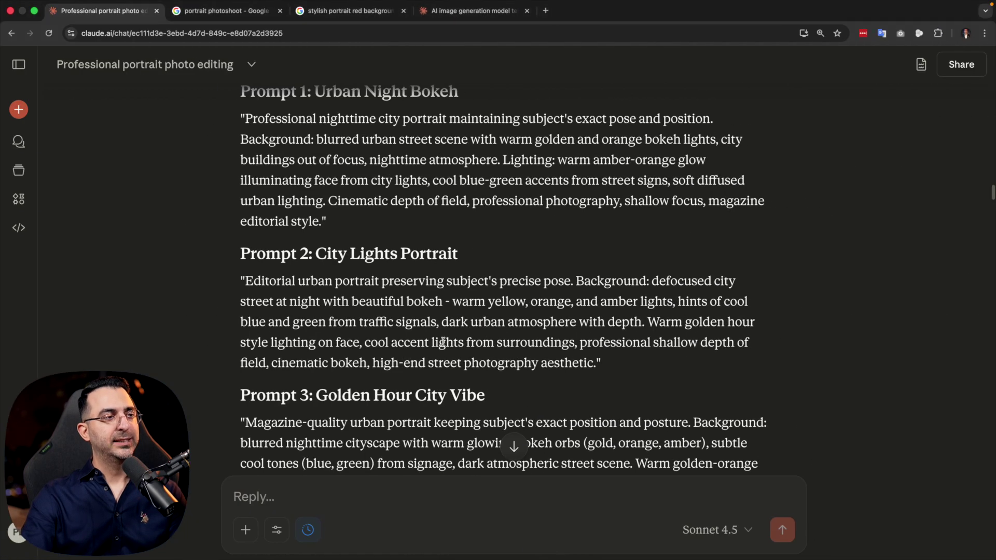
{"action": "scroll", "coordinate": [449, 344], "scroll_direction": "down", "scroll_amount": 10}
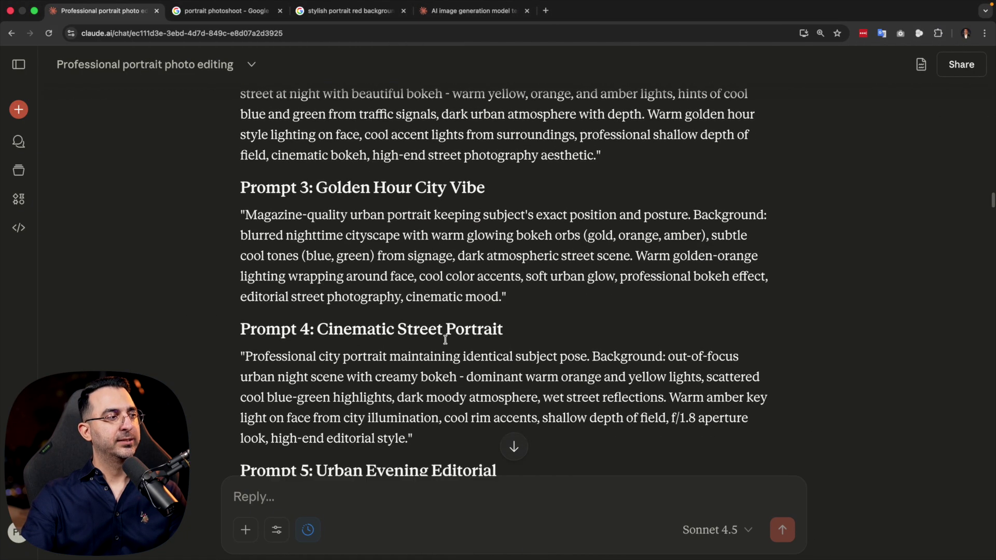
{"action": "scroll", "coordinate": [449, 345], "scroll_direction": "down", "scroll_amount": 15}
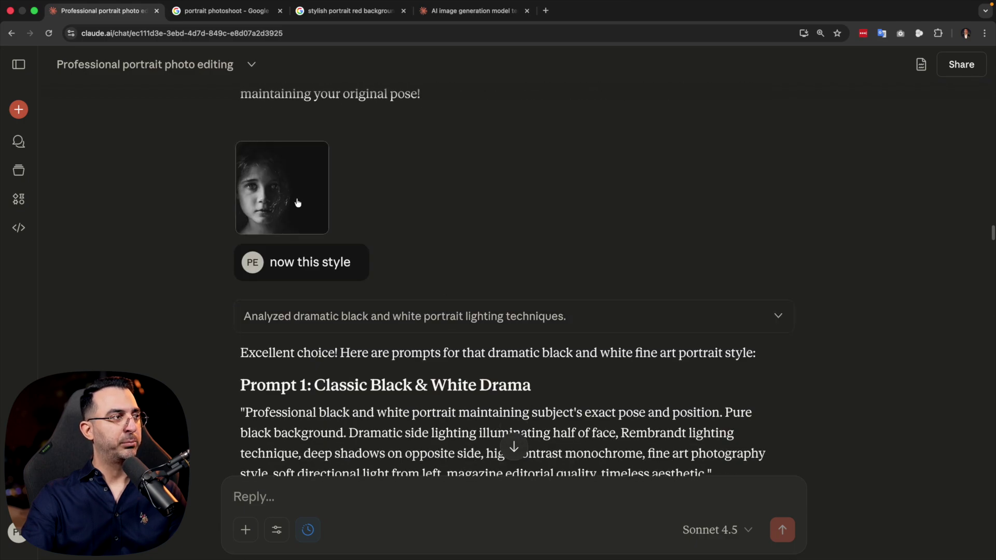
{"action": "scroll", "coordinate": [373, 228], "scroll_direction": "down", "scroll_amount": 15}
{"action": "scroll", "coordinate": [365, 244], "scroll_direction": "down", "scroll_amount": 6}
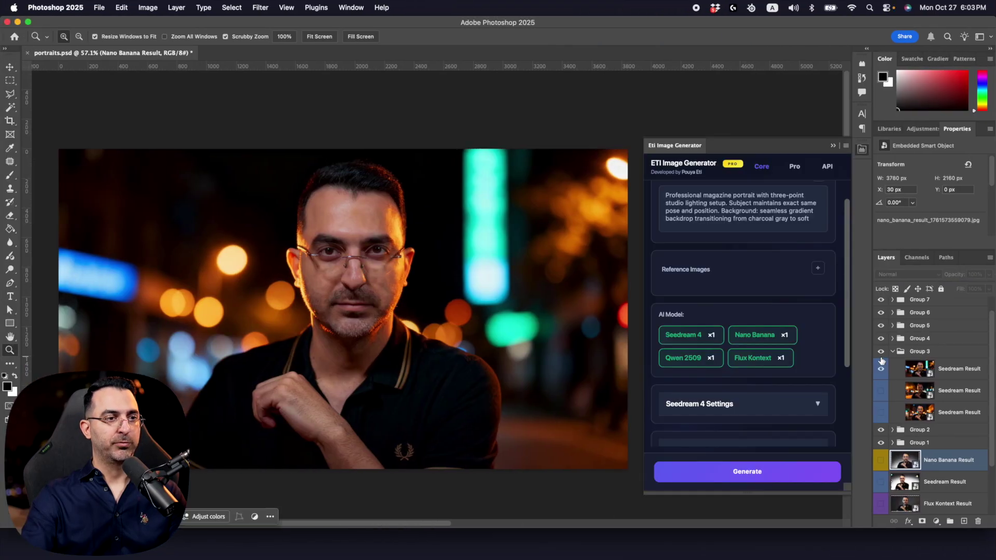
Collapse Group 3, expand Group 4, and preview its third and first black-and-white results.
{"action": "left_click", "coordinate": [892, 352]}
{"action": "left_click", "coordinate": [891, 339]}
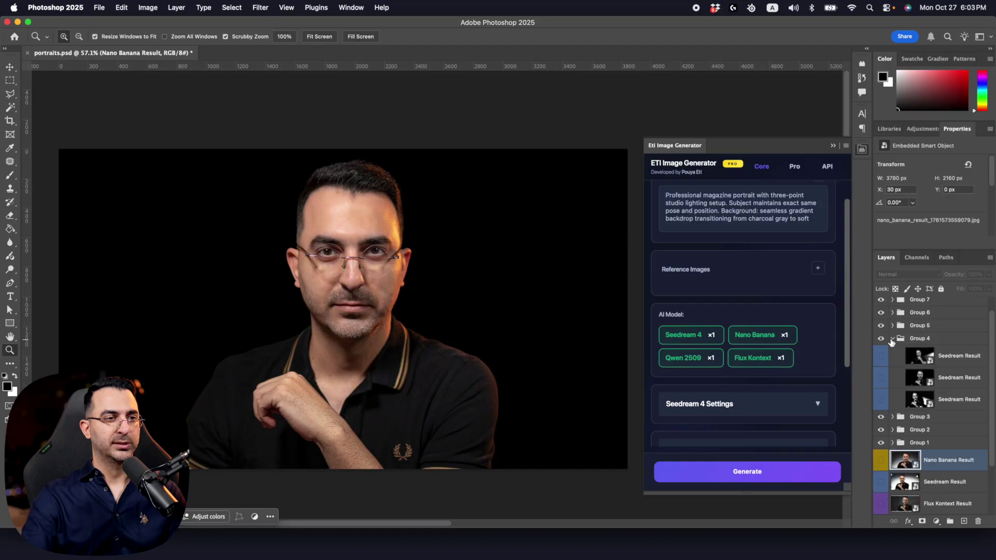
{"action": "left_click", "coordinate": [879, 401]}
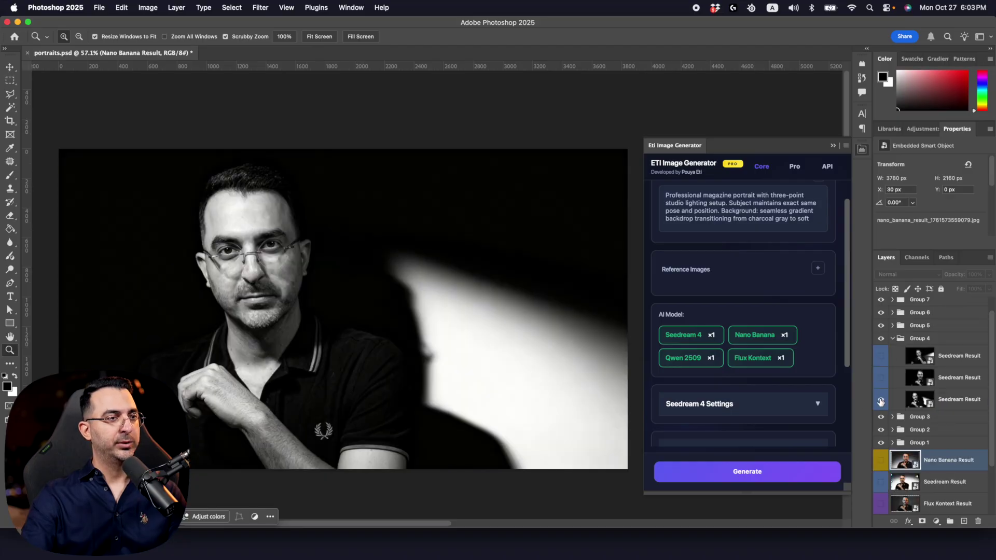
{"action": "left_click", "coordinate": [880, 401]}
{"action": "left_click", "coordinate": [880, 356]}
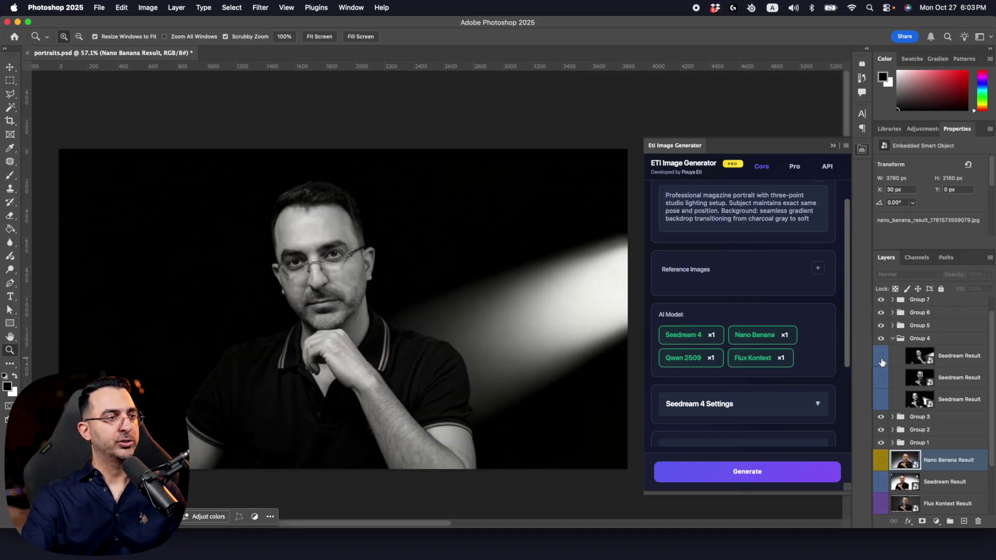
{"action": "left_click", "coordinate": [881, 362]}
Preview the second black-and-white result, hide it, then collapse Group 4 and expand Group 5.
{"action": "left_click", "coordinate": [880, 378]}
{"action": "left_click", "coordinate": [881, 378]}
{"action": "left_click", "coordinate": [881, 377]}
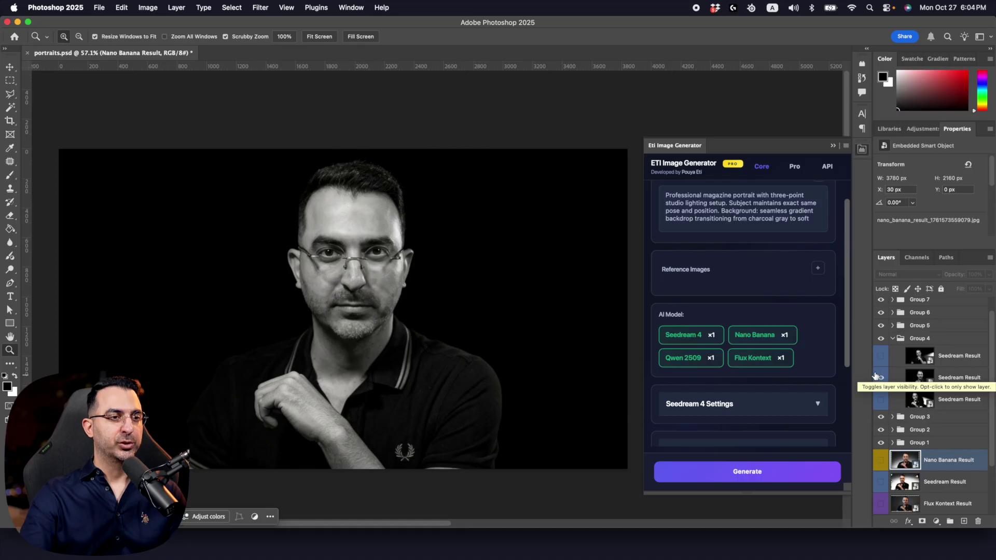
{"action": "left_click", "coordinate": [880, 377]}
{"action": "left_click", "coordinate": [892, 338]}
{"action": "left_click", "coordinate": [892, 326]}
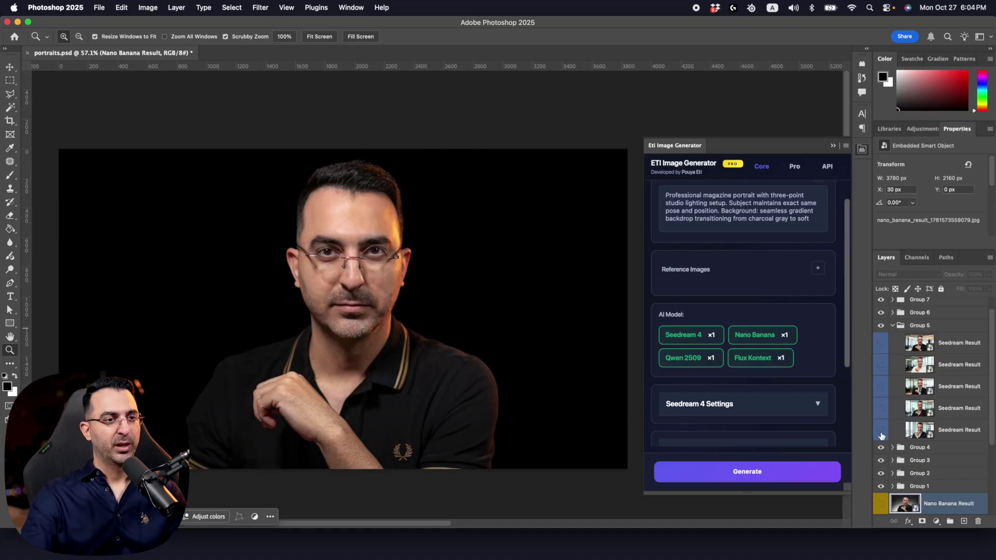
Check Claude's sample business photo, then show Group 5's bottom office-background suit portrait.
{"action": "key", "text": "super+Tab"}
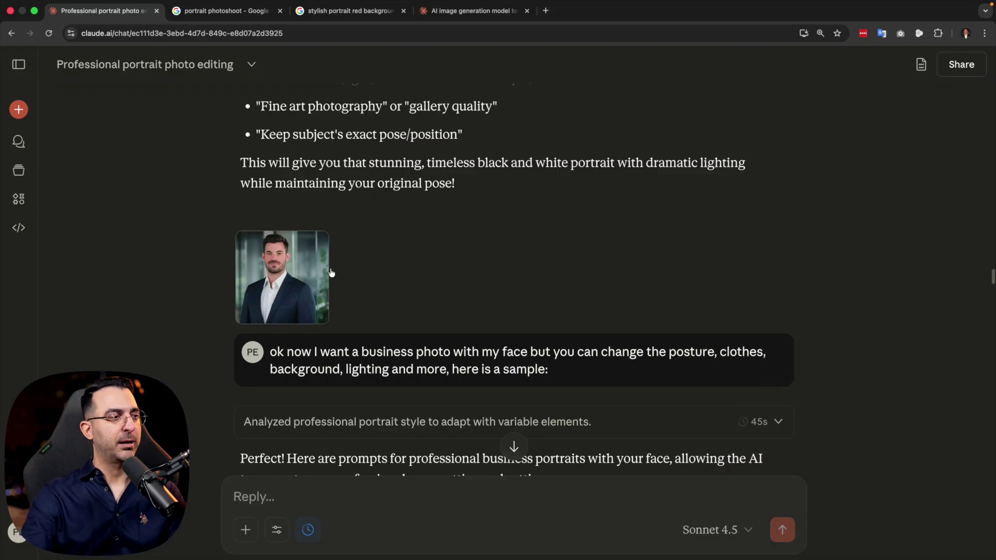
{"action": "key", "text": "ctrl+Left"}
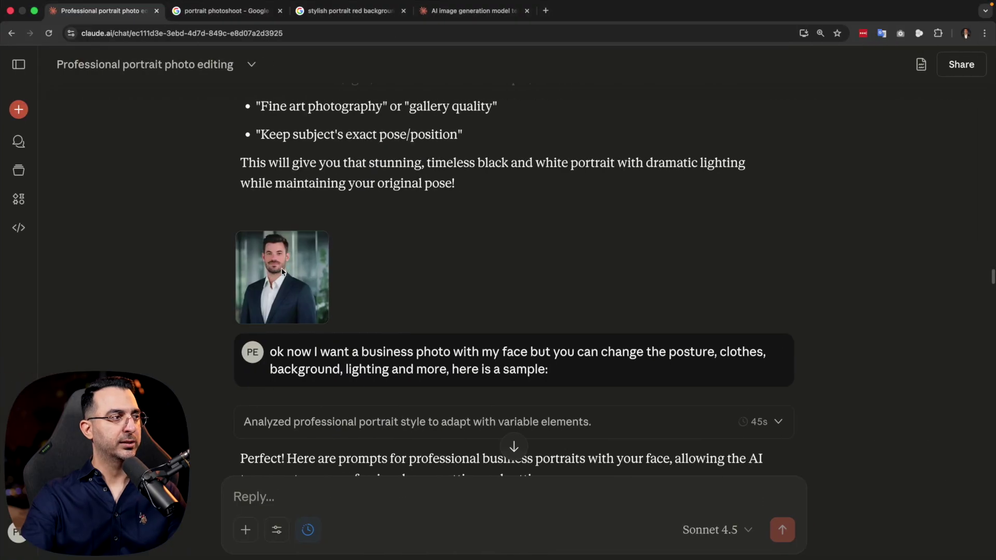
{"action": "left_click", "coordinate": [282, 277]}
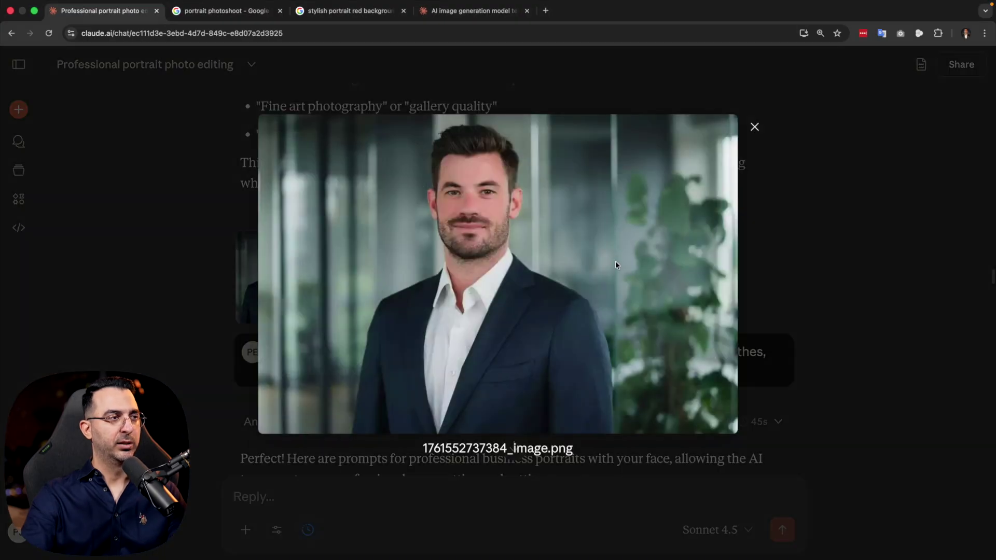
{"action": "left_click", "coordinate": [766, 153]}
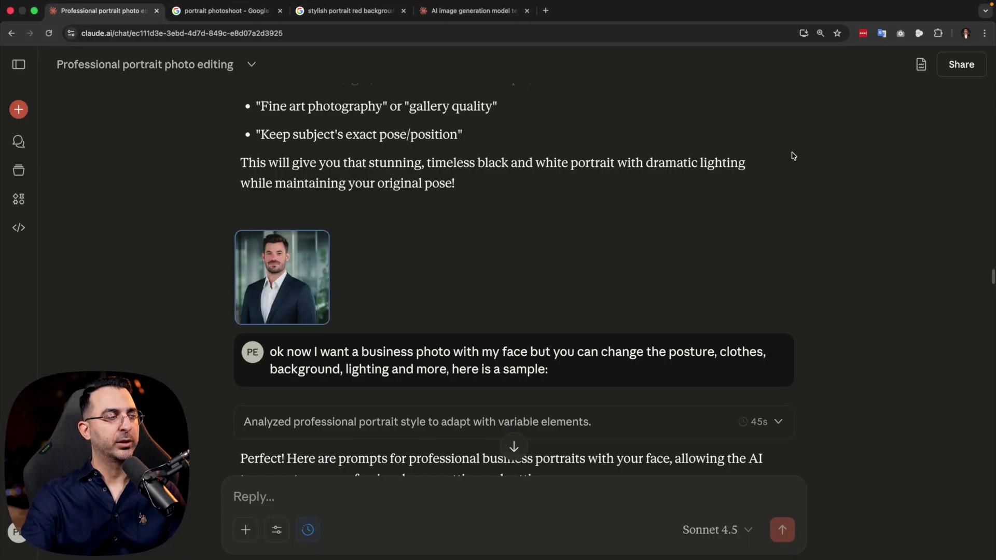
{"action": "key", "text": "ctrl+Left"}
{"action": "left_click", "coordinate": [880, 431]}
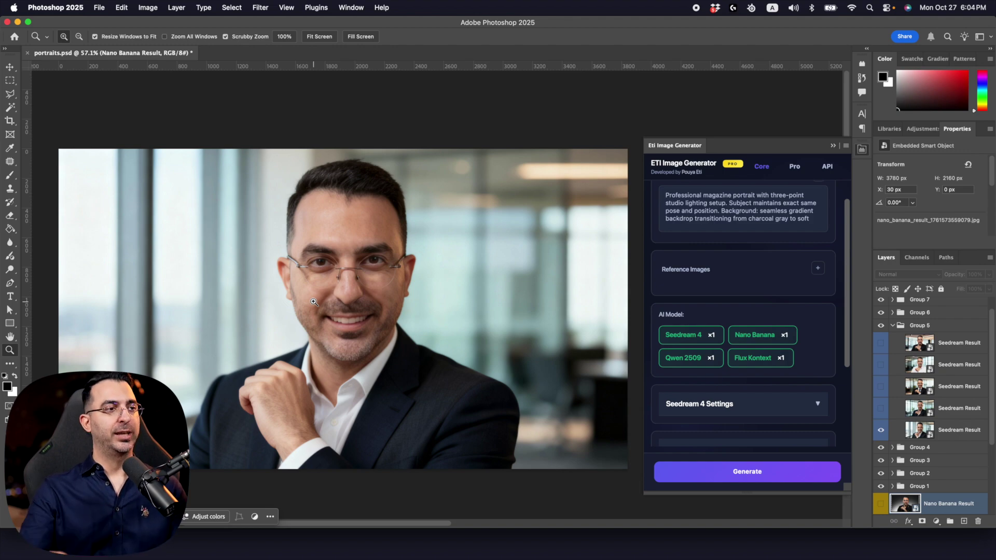
Compare Group 5's bottom, fourth and tie-wearing office portraits one at a time.
{"action": "left_click", "coordinate": [880, 430]}
{"action": "left_click", "coordinate": [881, 408]}
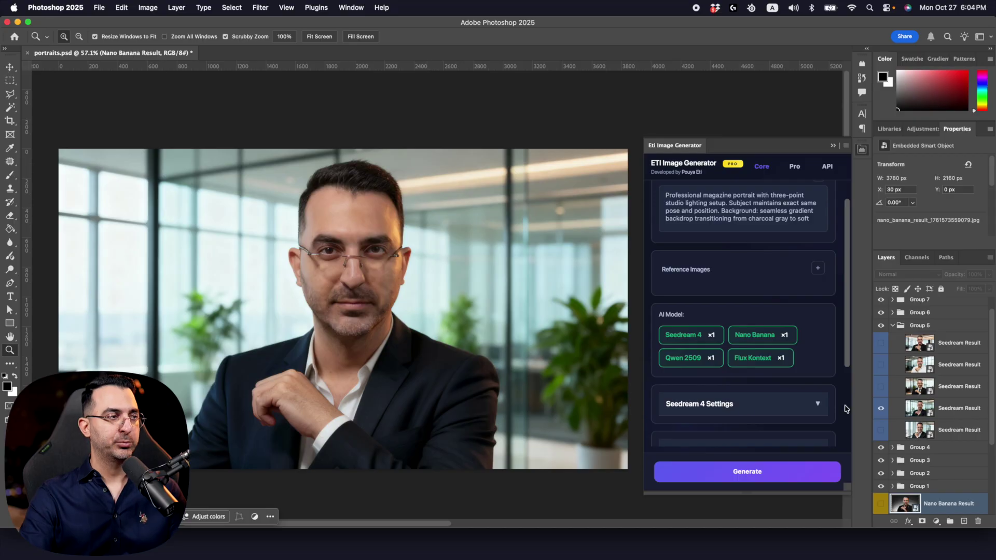
{"action": "left_click", "coordinate": [880, 408]}
{"action": "left_click", "coordinate": [881, 387]}
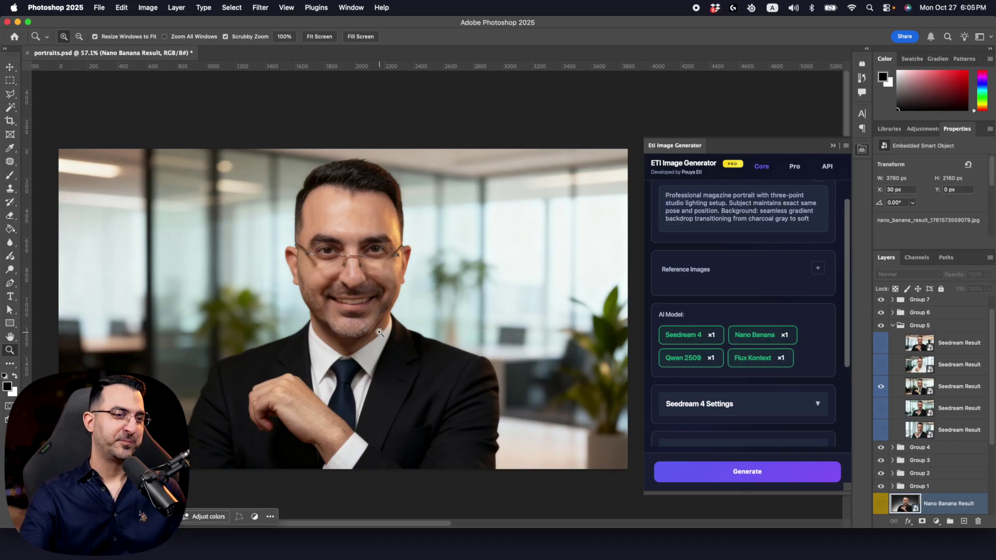
{"action": "left_click", "coordinate": [880, 386]}
Preview the white-shirt and black-suit business portraits, then hide all of Group 5.
{"action": "left_click", "coordinate": [880, 364]}
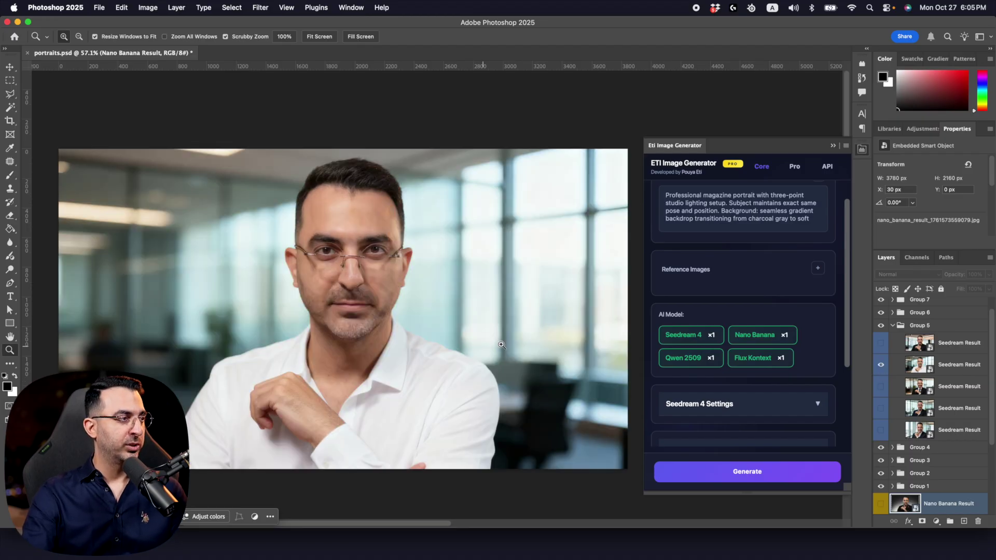
{"action": "left_click", "coordinate": [880, 344]}
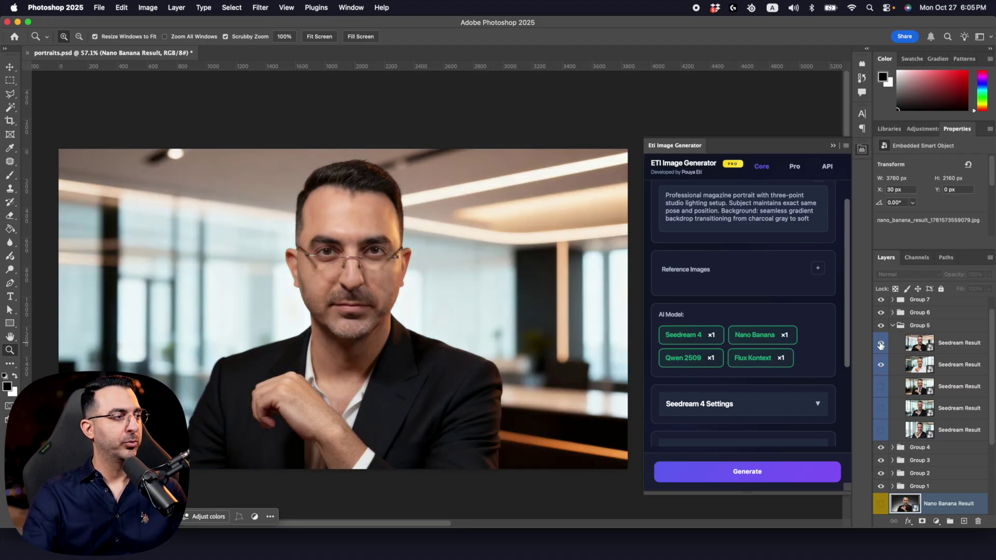
{"action": "left_click", "coordinate": [880, 365]}
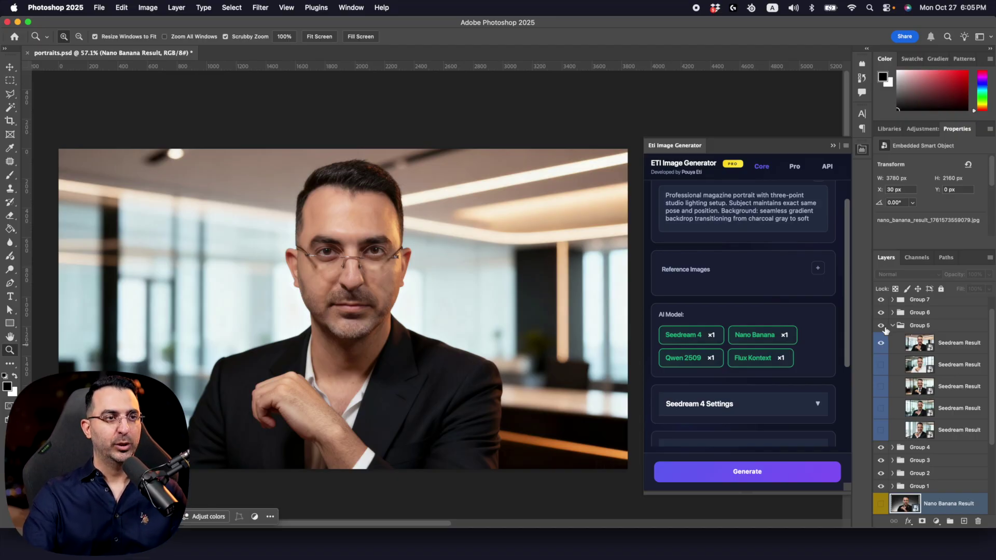
{"action": "left_click", "coordinate": [880, 325]}
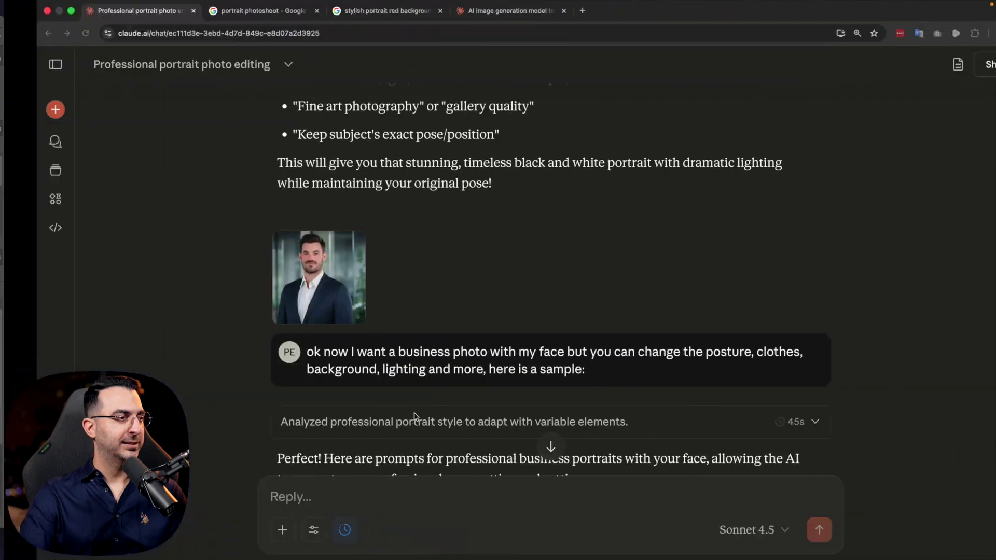
{"action": "scroll", "coordinate": [364, 434], "scroll_direction": "down", "scroll_amount": 15}
{"action": "scroll", "coordinate": [364, 434], "scroll_direction": "down", "scroll_amount": 15}
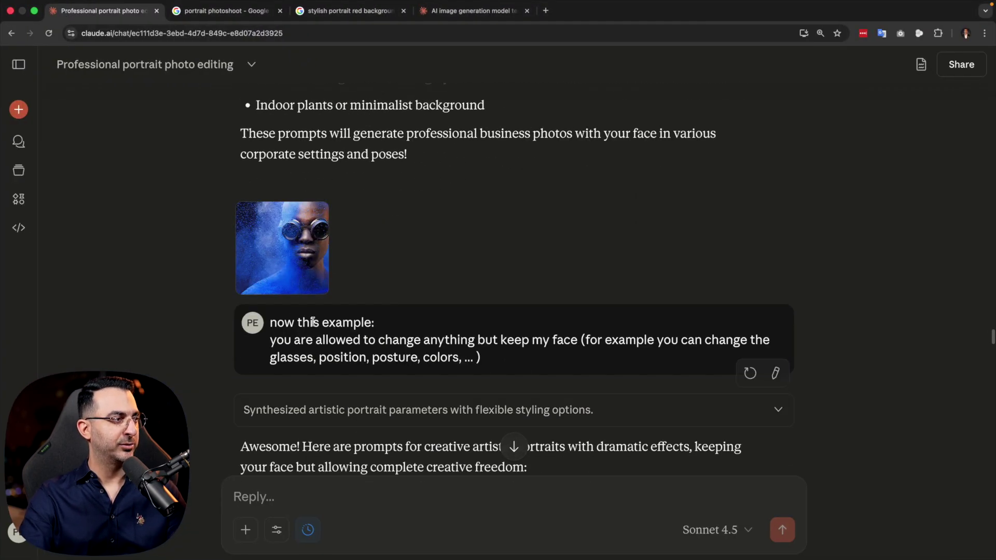
{"action": "left_click", "coordinate": [309, 264]}
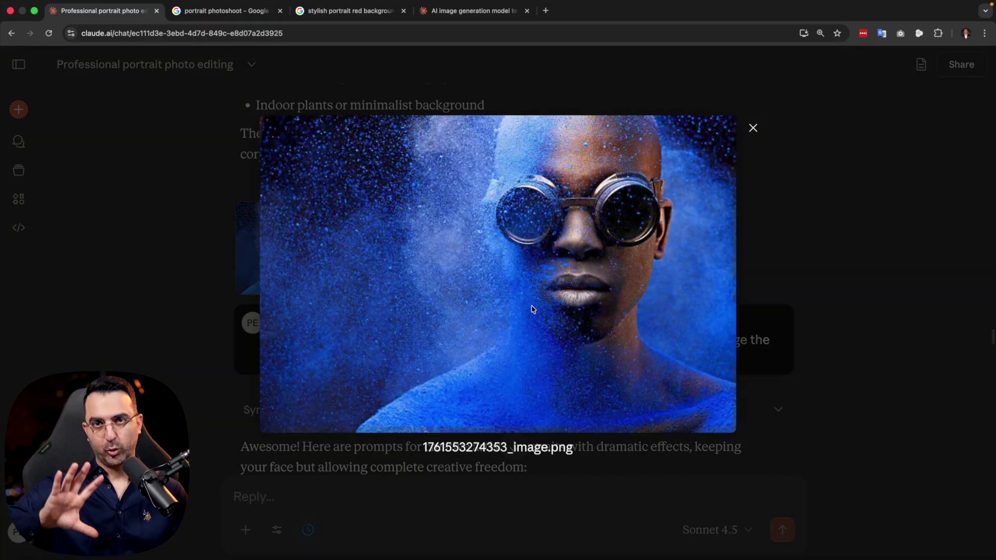
{"action": "left_click", "coordinate": [822, 260]}
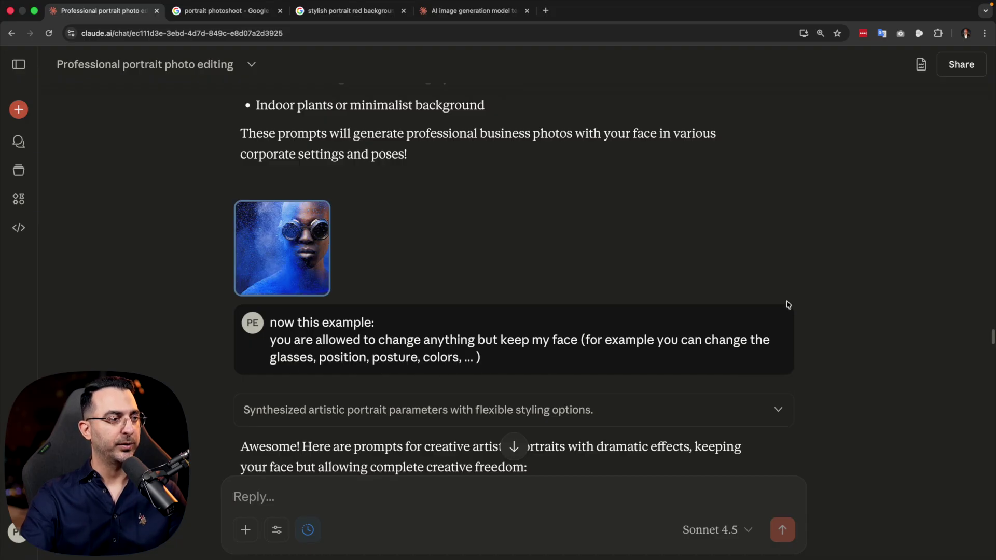
{"action": "scroll", "coordinate": [504, 345], "scroll_direction": "down", "scroll_amount": 13}
{"action": "scroll", "coordinate": [504, 344], "scroll_direction": "down", "scroll_amount": 3}
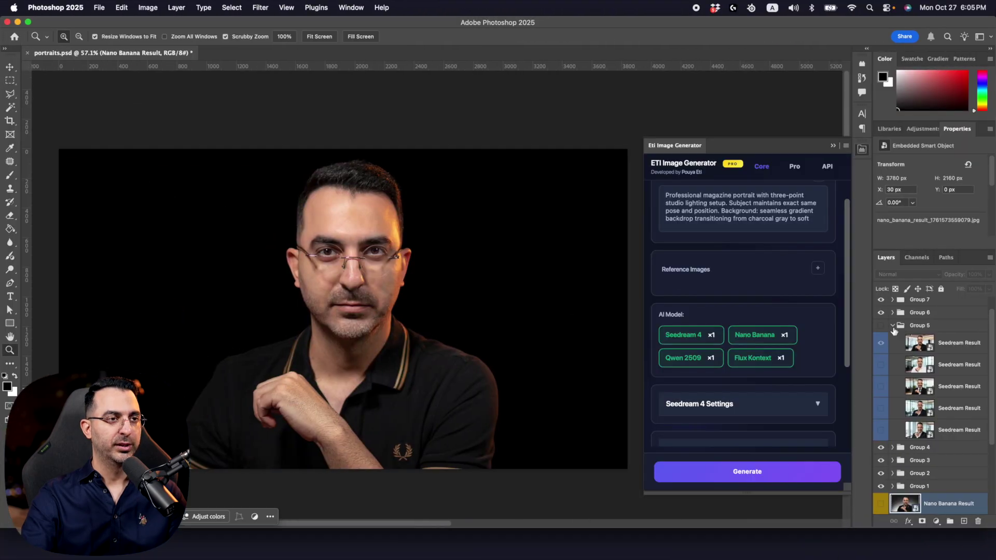
Collapse Group 5, expand Group 6, and show its colour-powder smoke portrait variant.
{"action": "left_click", "coordinate": [892, 325]}
{"action": "left_click", "coordinate": [915, 313]}
{"action": "scroll", "coordinate": [904, 340], "scroll_direction": "up", "scroll_amount": 1}
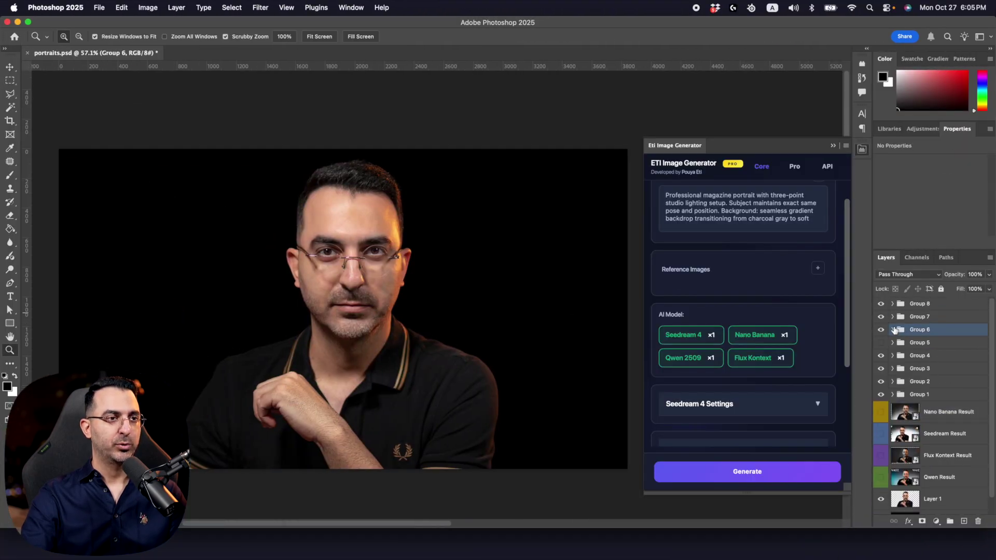
{"action": "left_click", "coordinate": [892, 330]}
{"action": "left_click", "coordinate": [880, 413]}
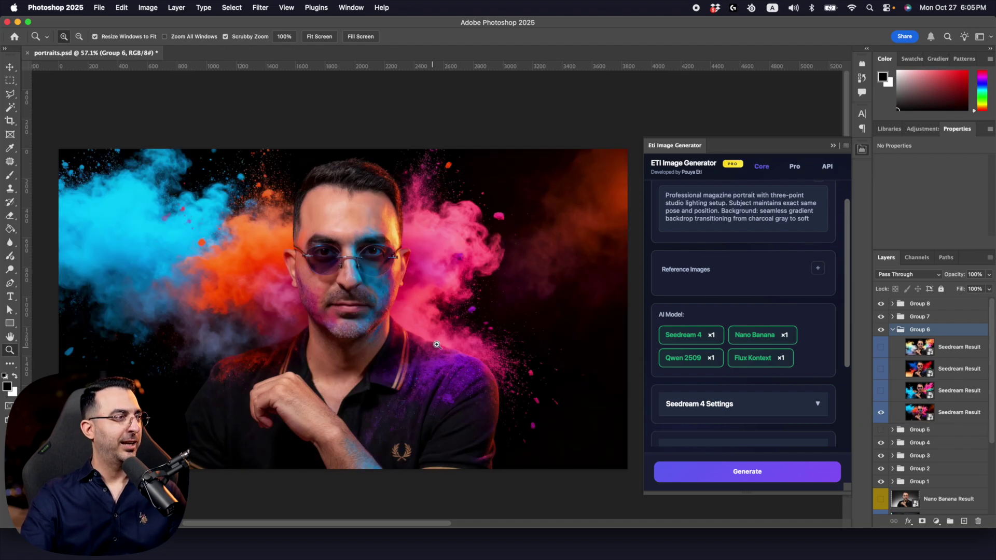
Zoom into the shoulder smoke, then pan across the hand, face, chin and glasses.
{"action": "left_click_drag", "start_coordinate": [496, 358], "coordinate": [483, 293]}
{"action": "left_click_drag", "start_coordinate": [299, 285], "coordinate": [295, 221]}
{"action": "scroll", "coordinate": [295, 221], "scroll_direction": "down", "scroll_amount": 2}
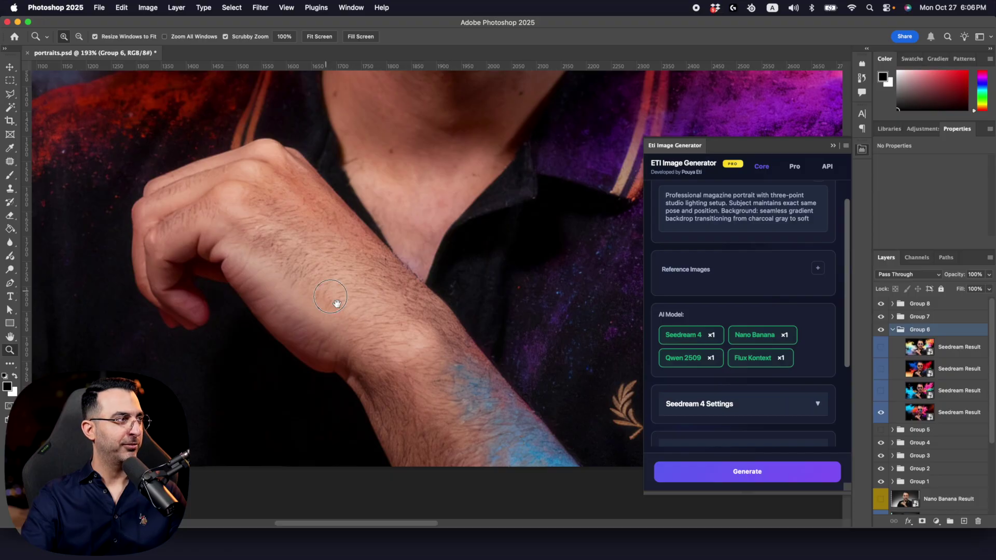
{"action": "left_click_drag", "start_coordinate": [326, 291], "coordinate": [497, 423]}
{"action": "left_click_drag", "start_coordinate": [337, 197], "coordinate": [394, 363]}
{"action": "left_click_drag", "start_coordinate": [363, 156], "coordinate": [304, 351]}
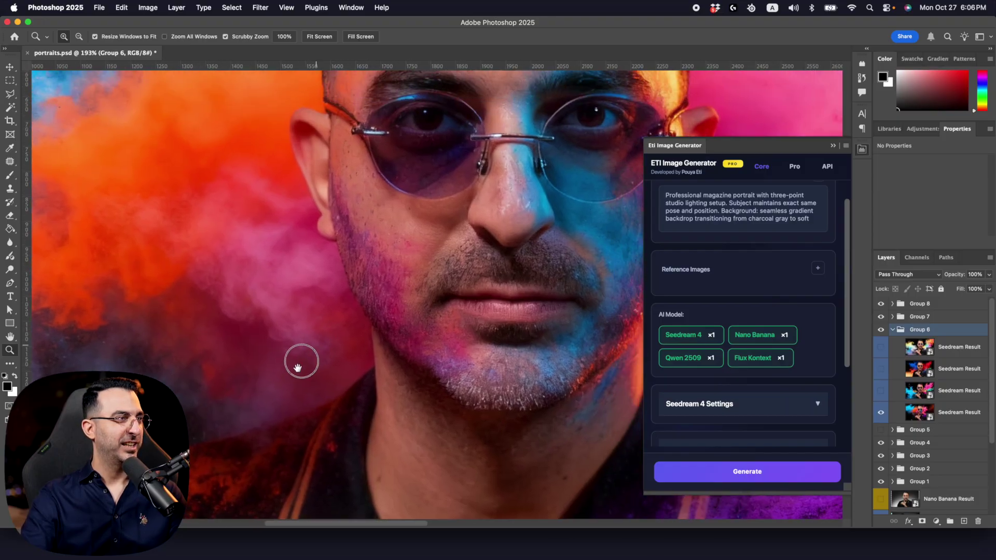
{"action": "left_click_drag", "start_coordinate": [384, 226], "coordinate": [363, 282]}
{"action": "left_click_drag", "start_coordinate": [394, 171], "coordinate": [394, 227]}
{"action": "scroll", "coordinate": [394, 227], "scroll_direction": "down", "scroll_amount": 6}
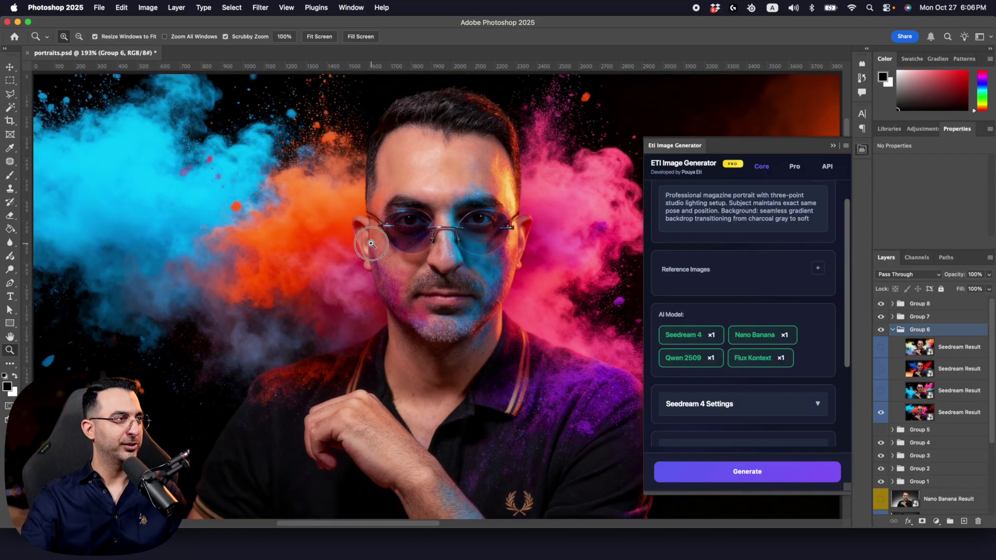
{"action": "scroll", "coordinate": [410, 239], "scroll_direction": "right", "scroll_amount": 5}
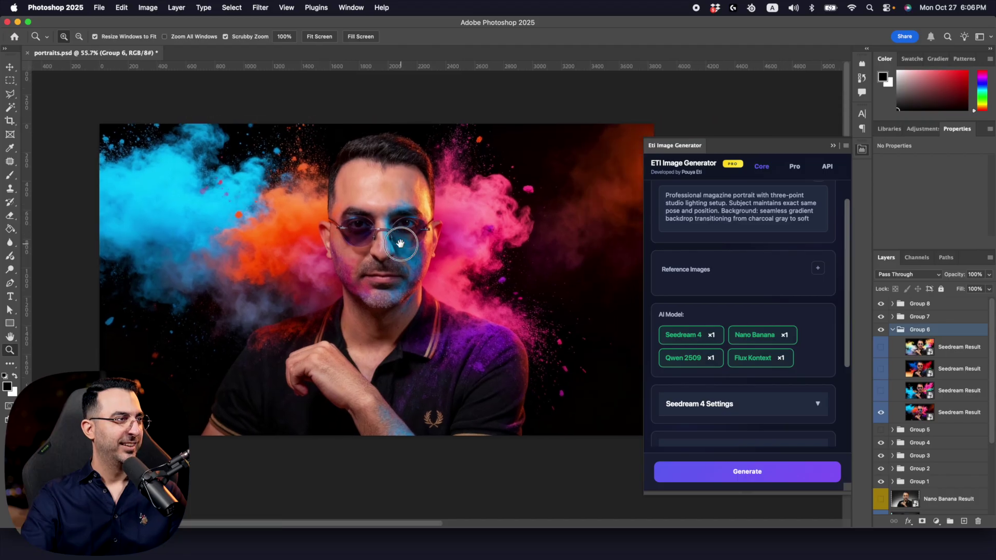
Preview Group 6's lightning-and-gold, blue-red-green and rainbow-smoke variants, then hide them and collapse Group 6.
{"action": "left_click", "coordinate": [881, 392]}
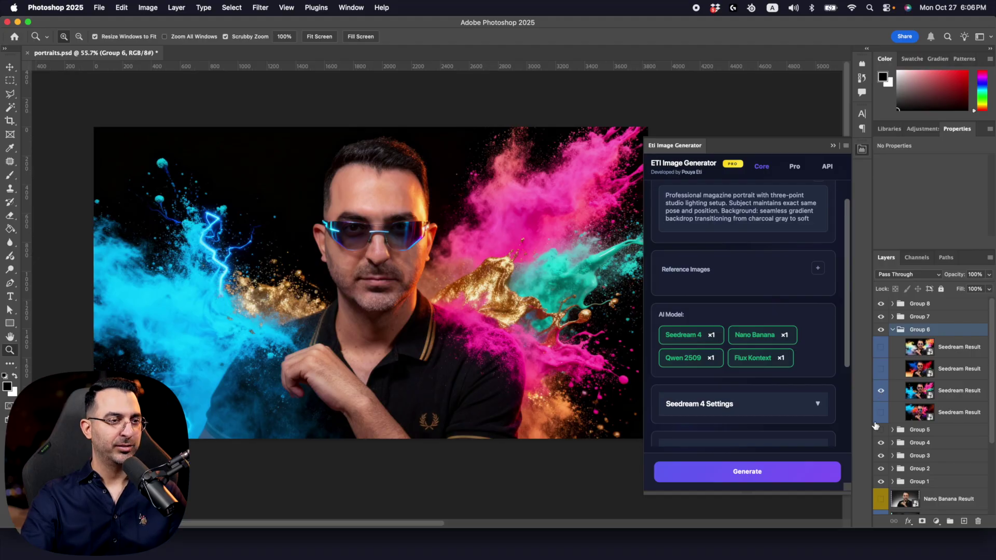
{"action": "left_click", "coordinate": [880, 390]}
{"action": "left_click", "coordinate": [880, 369]}
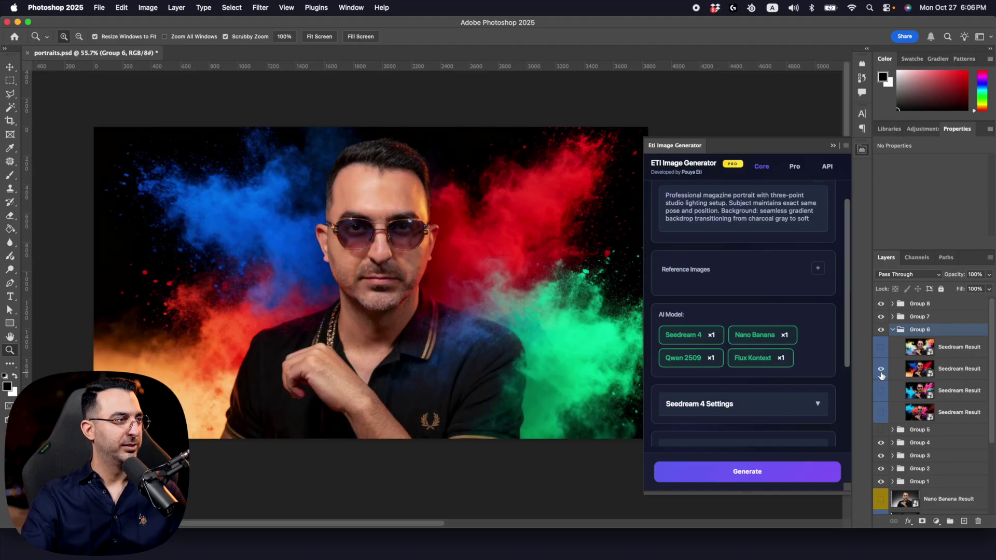
{"action": "left_click", "coordinate": [881, 369]}
{"action": "left_click", "coordinate": [880, 347]}
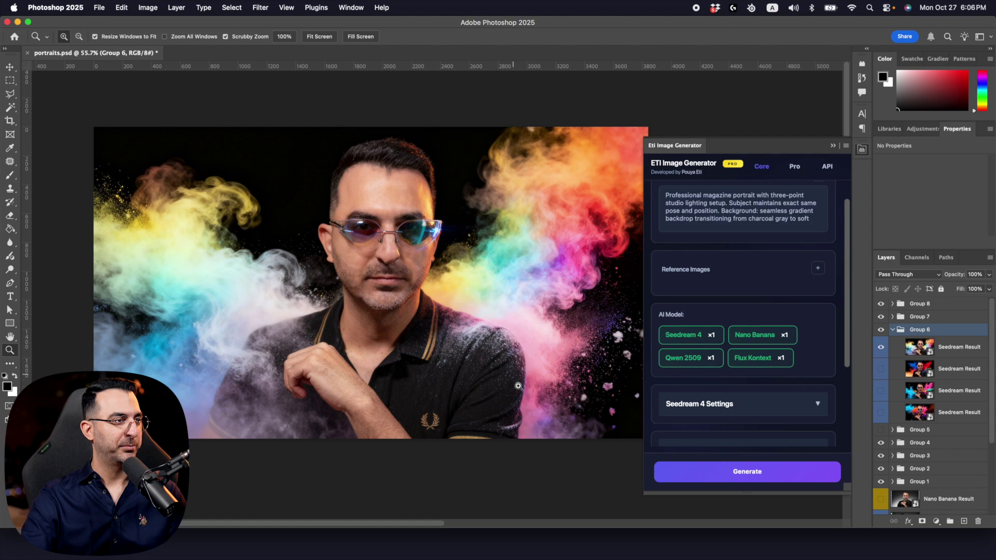
{"action": "left_click", "coordinate": [881, 347]}
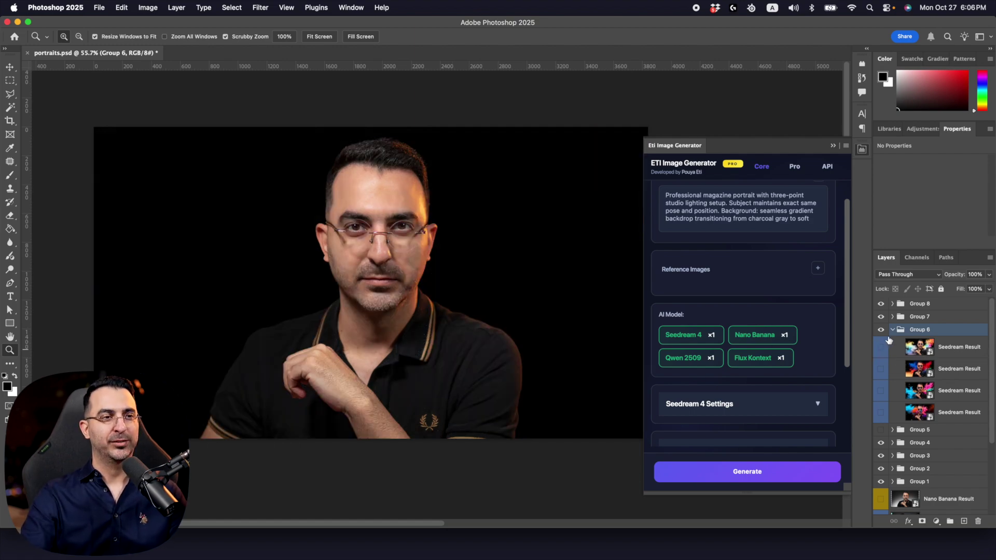
{"action": "left_click", "coordinate": [892, 331]}
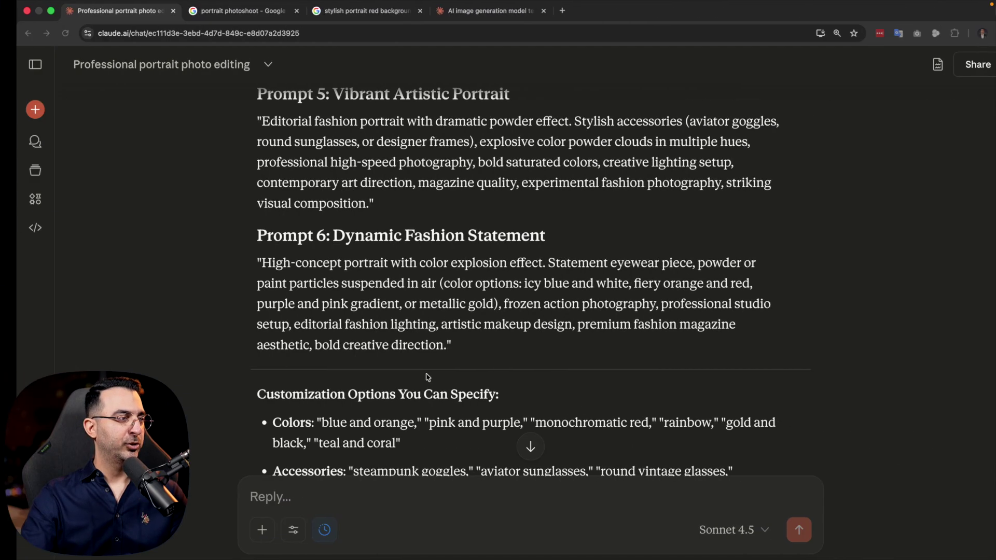
View the red-background reference portrait full size, then close it and return to Photoshop.
{"action": "scroll", "coordinate": [270, 309], "scroll_direction": "down", "scroll_amount": 15}
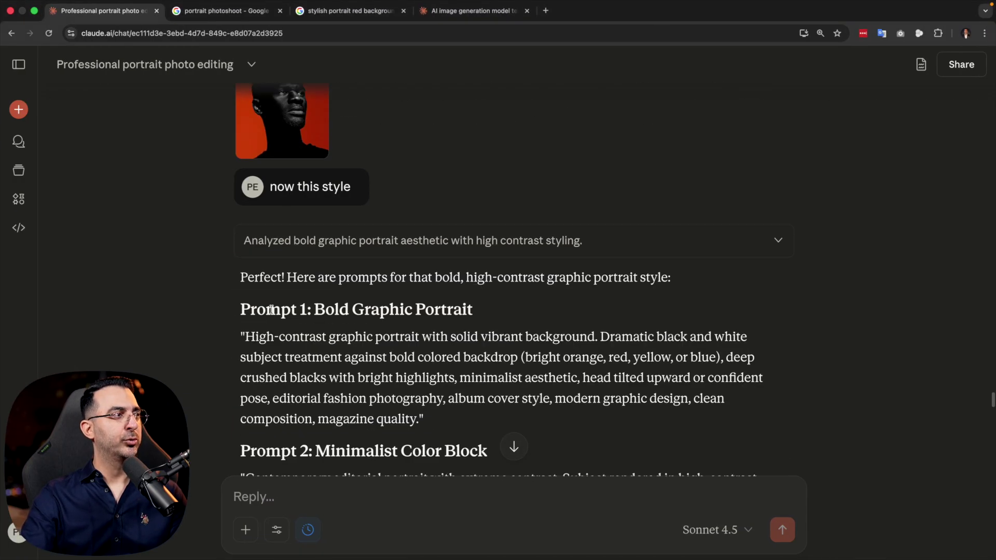
{"action": "scroll", "coordinate": [270, 309], "scroll_direction": "up", "scroll_amount": 2}
{"action": "left_click", "coordinate": [292, 239]}
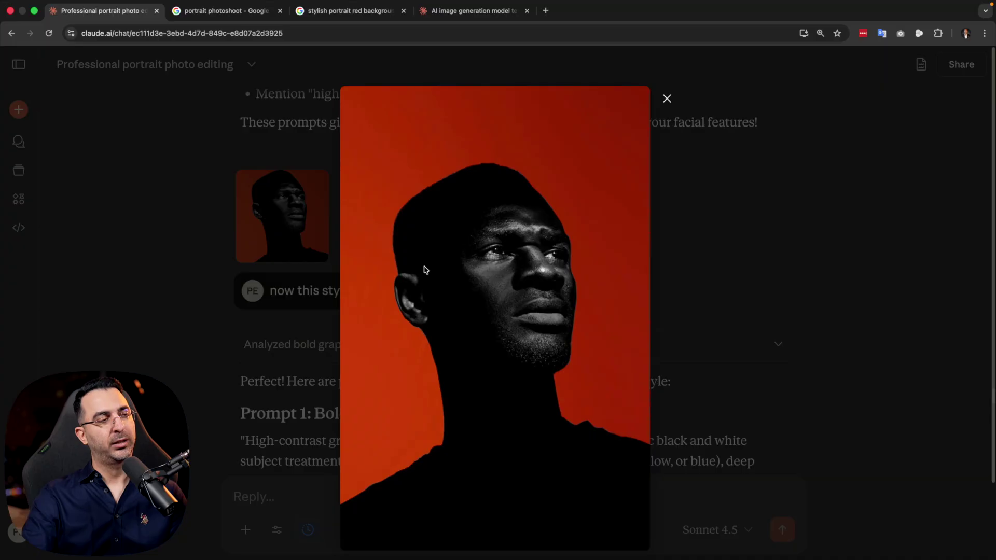
{"action": "left_click", "coordinate": [754, 255]}
{"action": "key", "text": "ctrl+Left"}
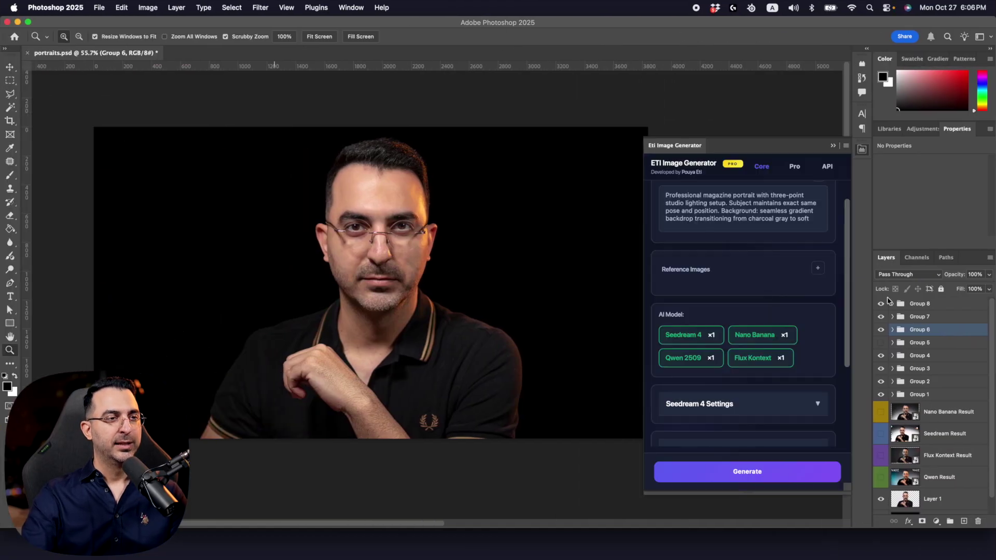
Preview each of Group 7's three orange graphic Seedream Result layers, including the sunset backdrop, then hide them.
{"action": "left_click", "coordinate": [892, 317]}
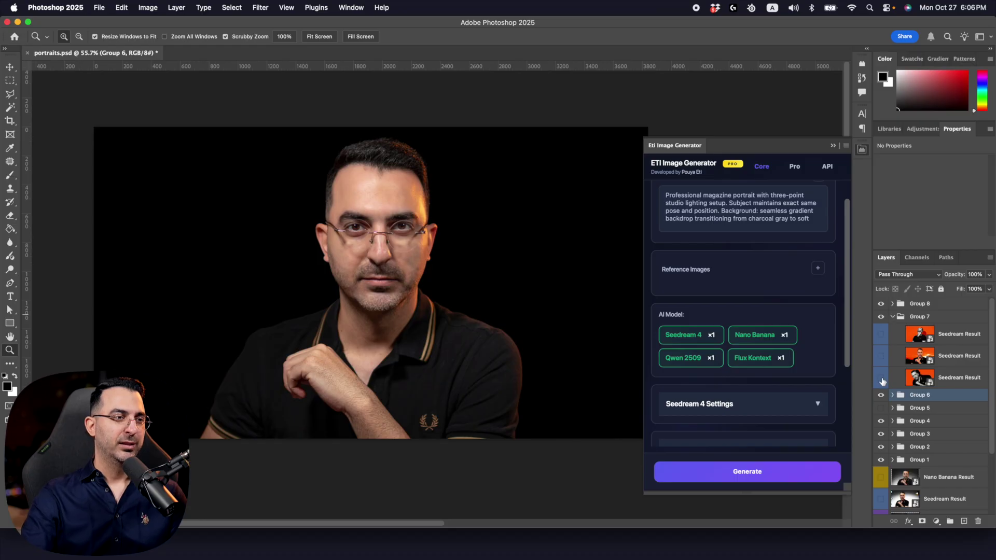
{"action": "left_click", "coordinate": [881, 378]}
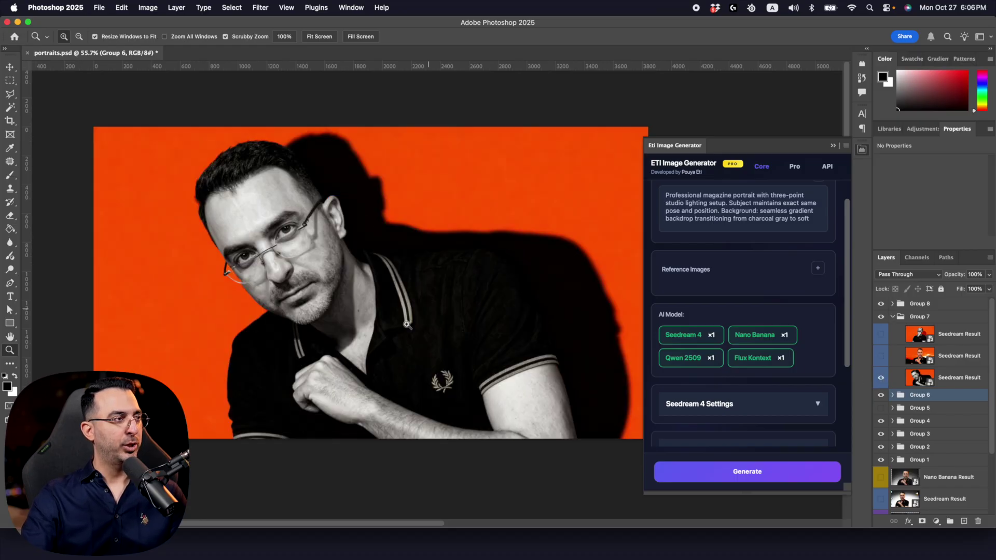
{"action": "left_click", "coordinate": [880, 336]}
{"action": "left_click", "coordinate": [880, 336]}
{"action": "left_click", "coordinate": [880, 357]}
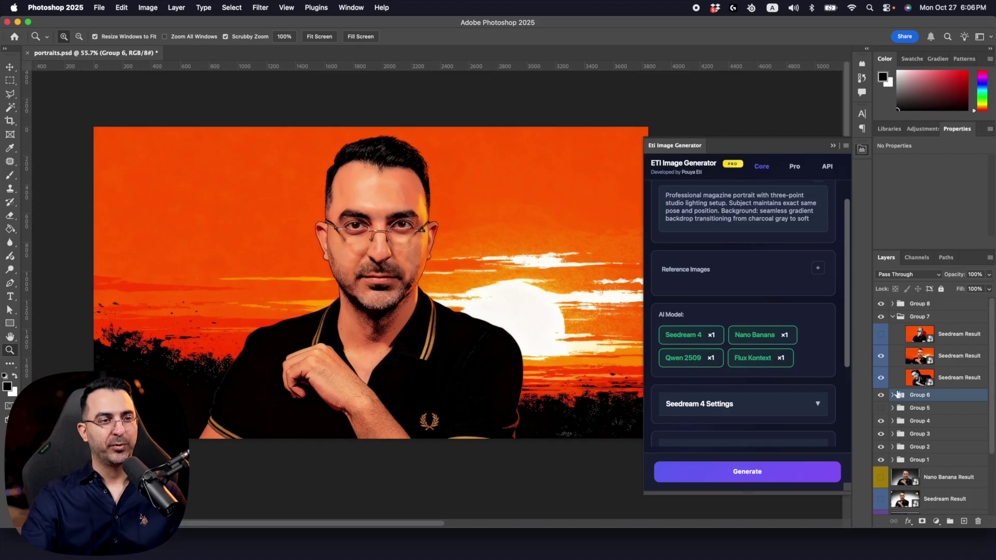
{"action": "left_click", "coordinate": [881, 378]}
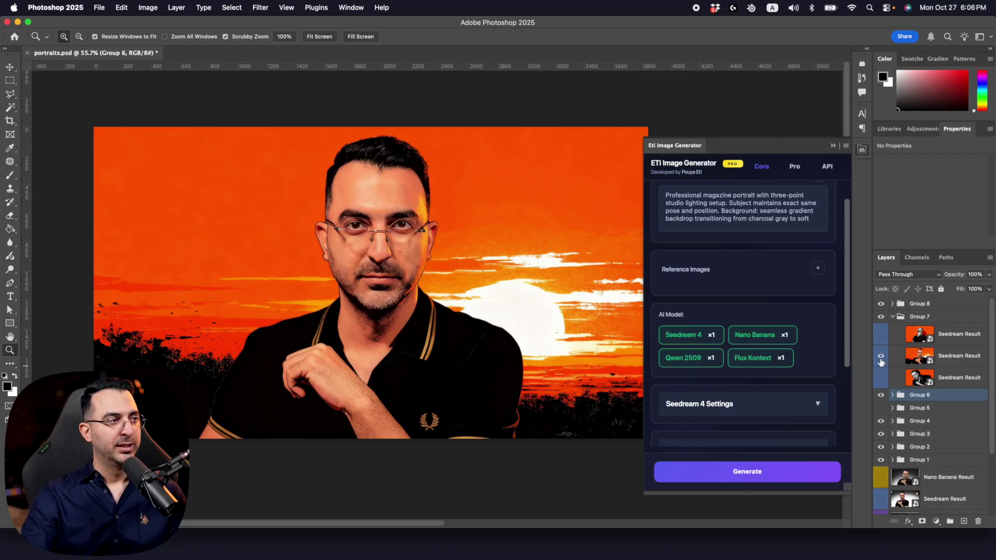
{"action": "left_click", "coordinate": [880, 357]}
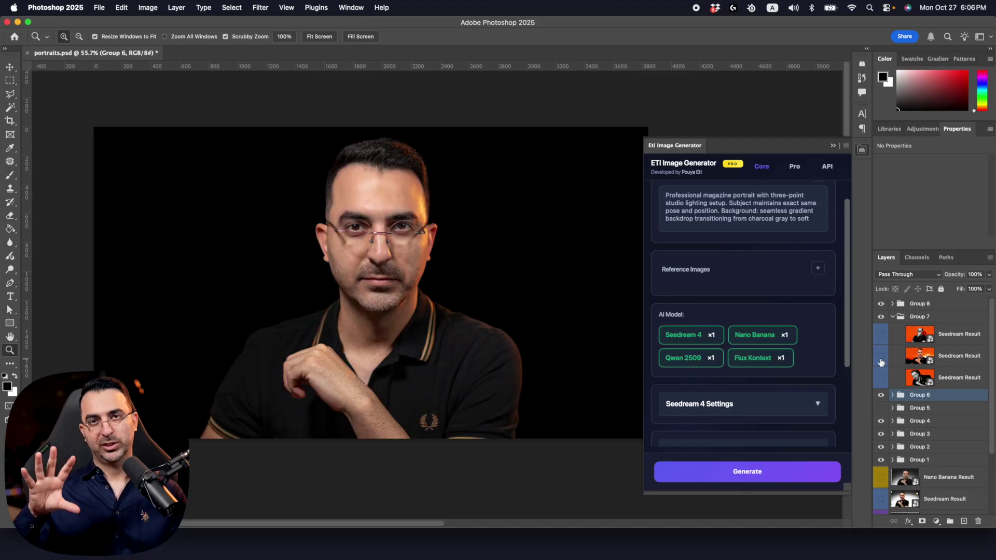